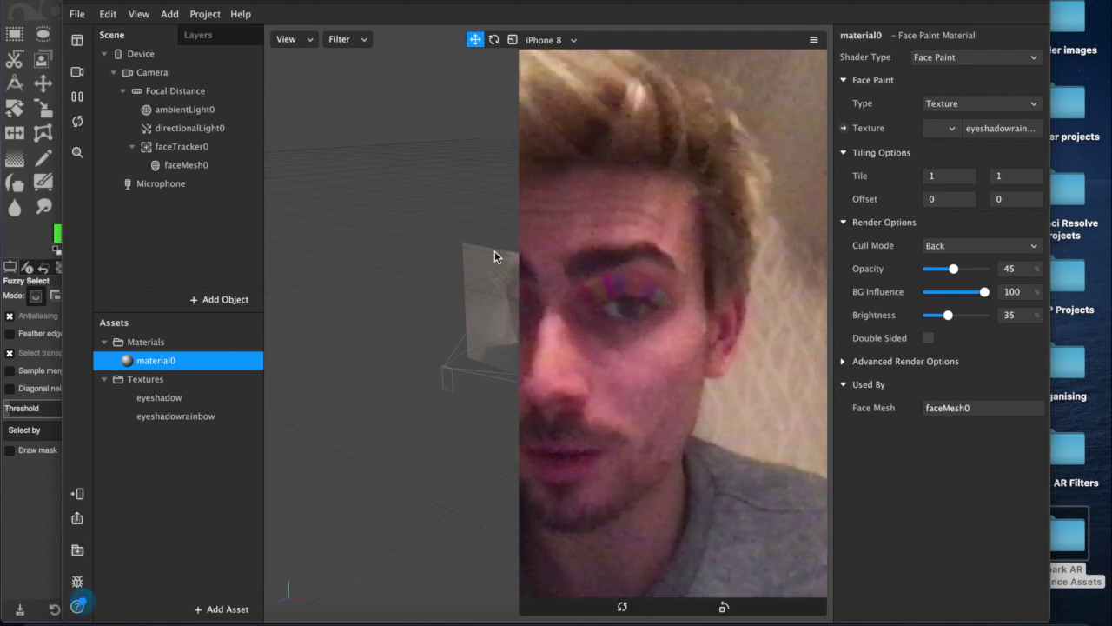
Step: Switch the face paint material's texture to eyeshadow for comparison and return it to eyeshadowrainbow
{"action": "left_click", "coordinate": [943, 128]}
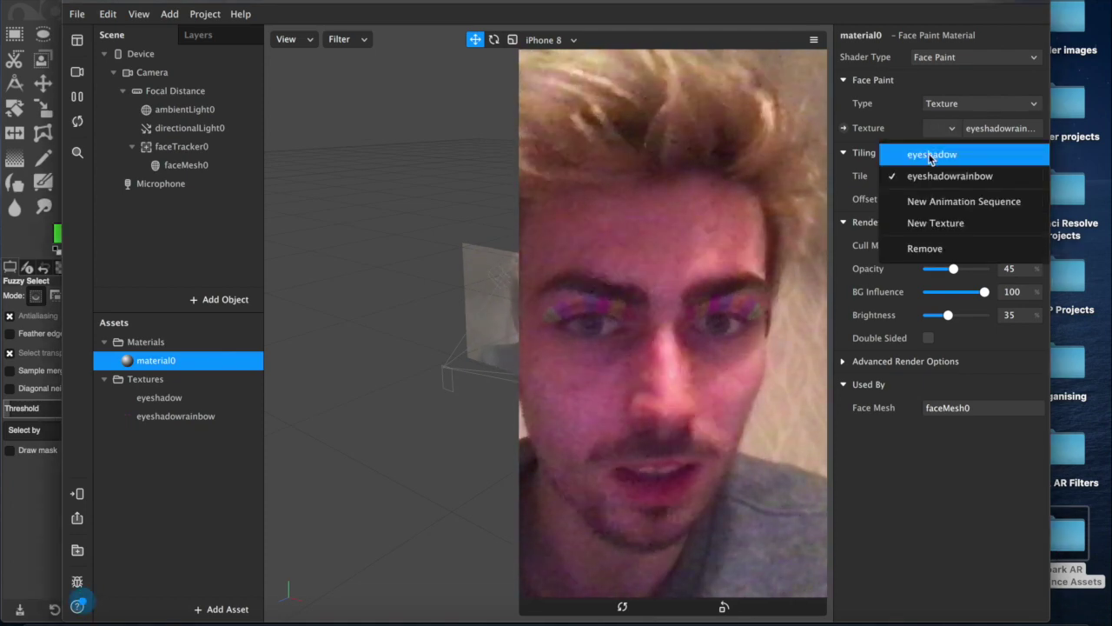
{"action": "left_click", "coordinate": [931, 155]}
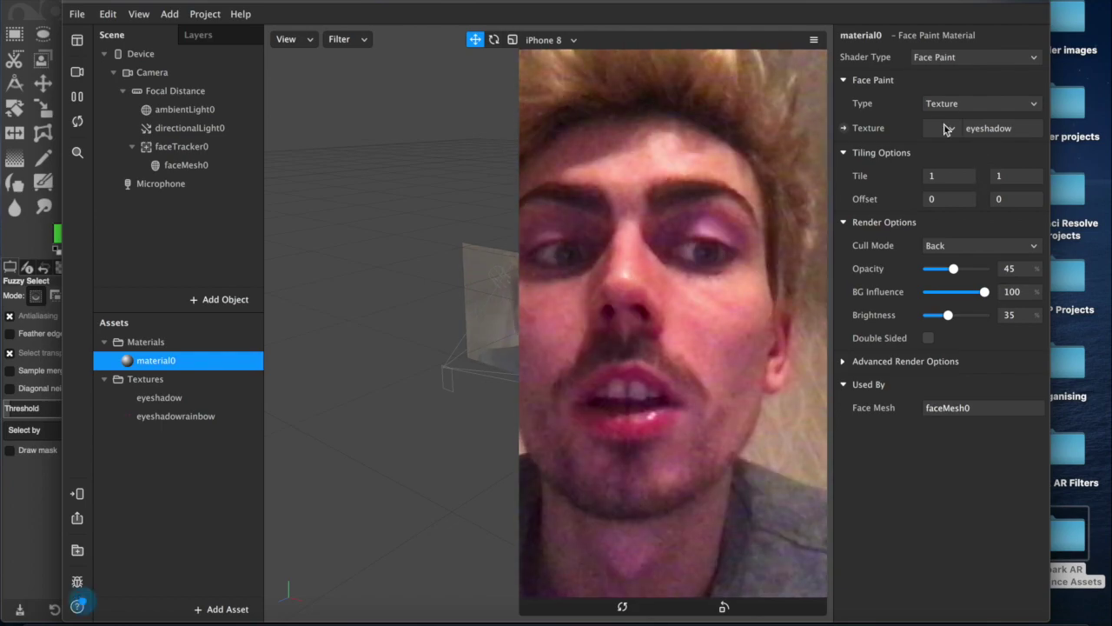
{"action": "left_click", "coordinate": [948, 129]}
{"action": "left_click", "coordinate": [945, 175]}
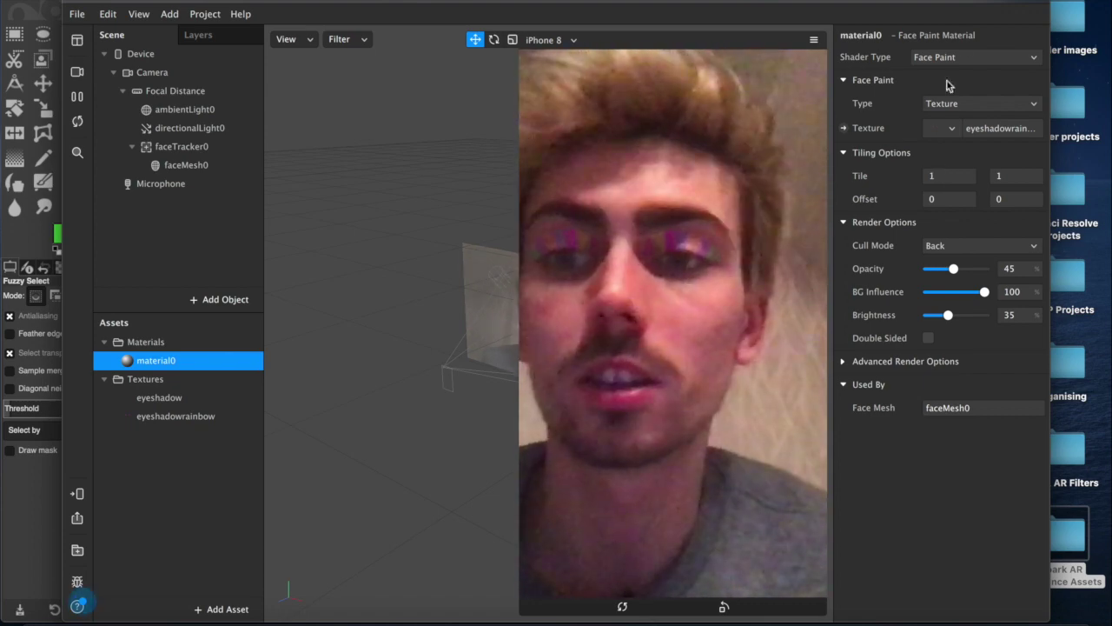
{"action": "left_click", "coordinate": [391, 240]}
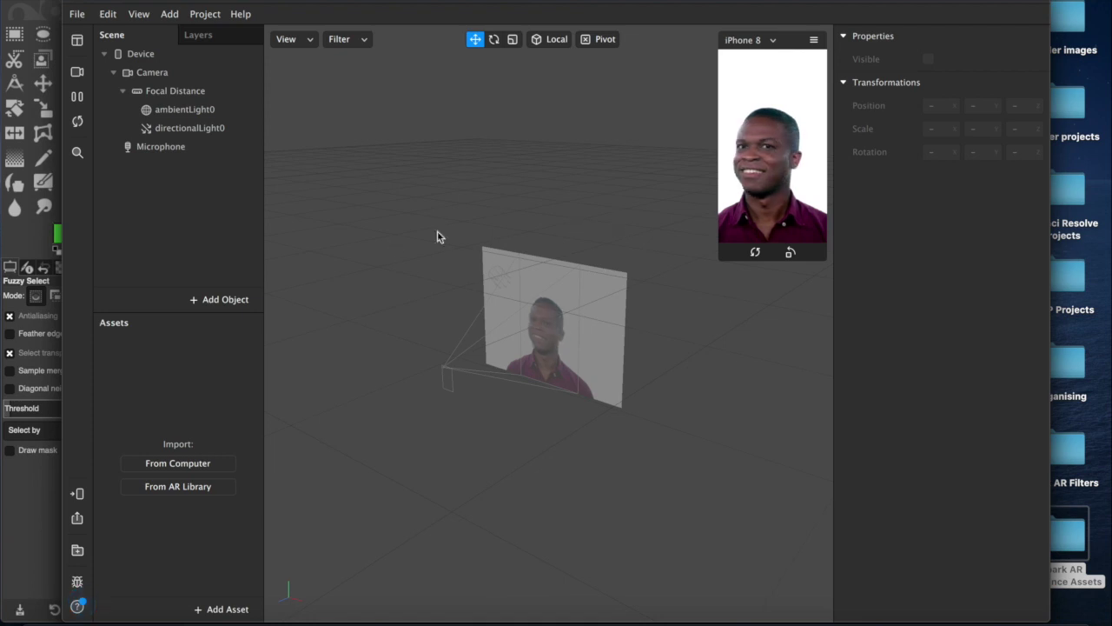
Step: Use the FaceTime HD Camera (Built-in) as the preview source and enlarge the iPhone 8 simulator preview
{"action": "left_click", "coordinate": [76, 71]}
{"action": "left_click", "coordinate": [181, 100]}
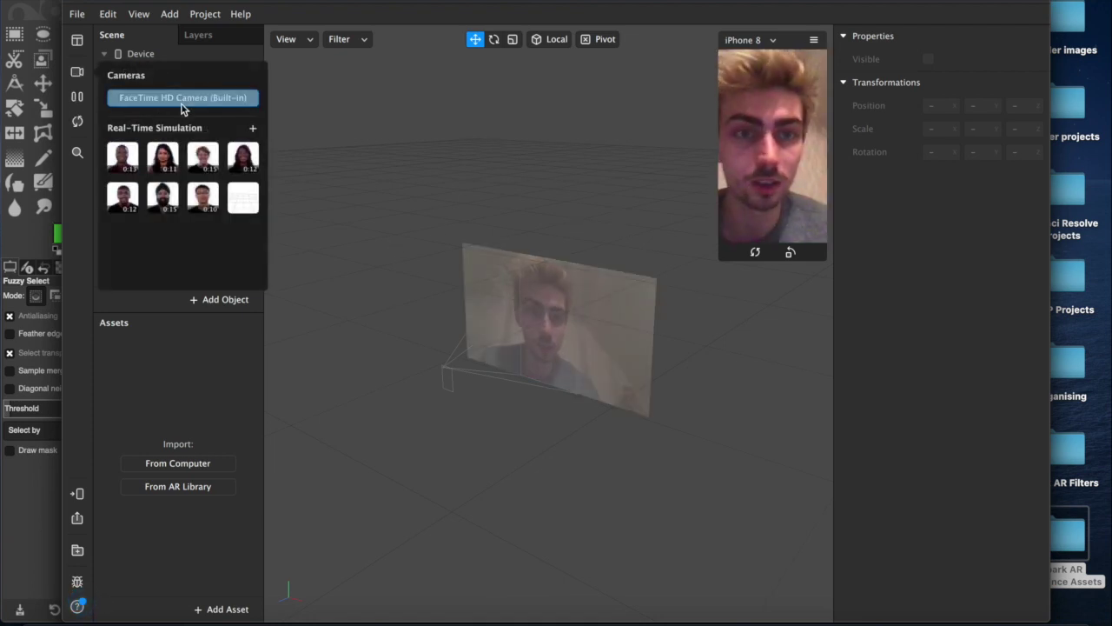
{"action": "left_click_drag", "start_coordinate": [724, 259], "coordinate": [403, 494]}
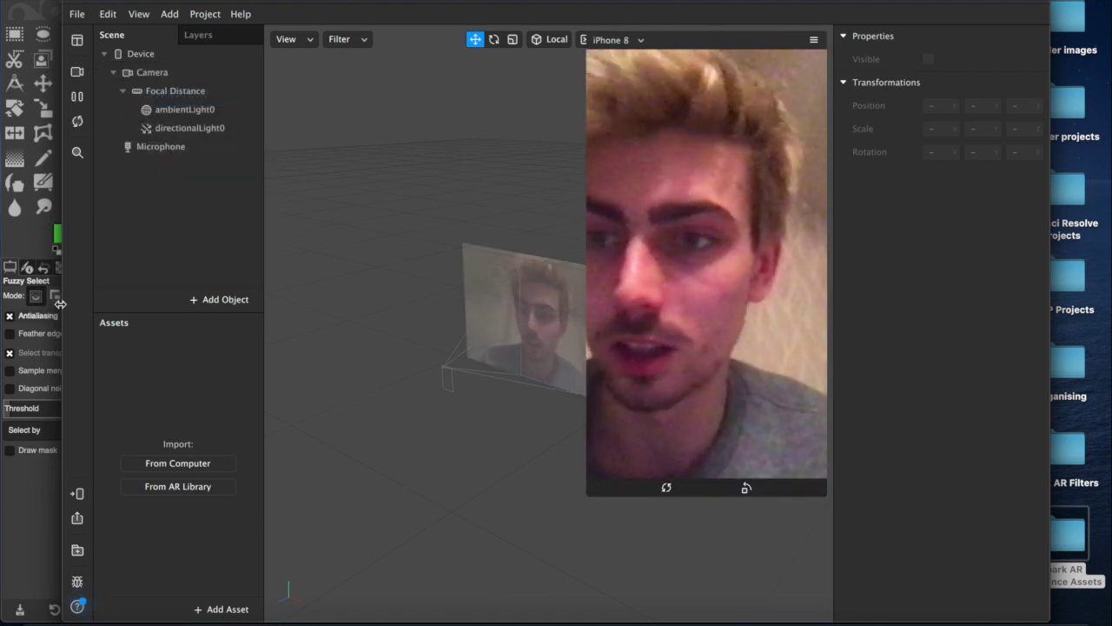
Step: Insert a Face Mesh object into the empty scene
{"action": "left_click", "coordinate": [231, 303]}
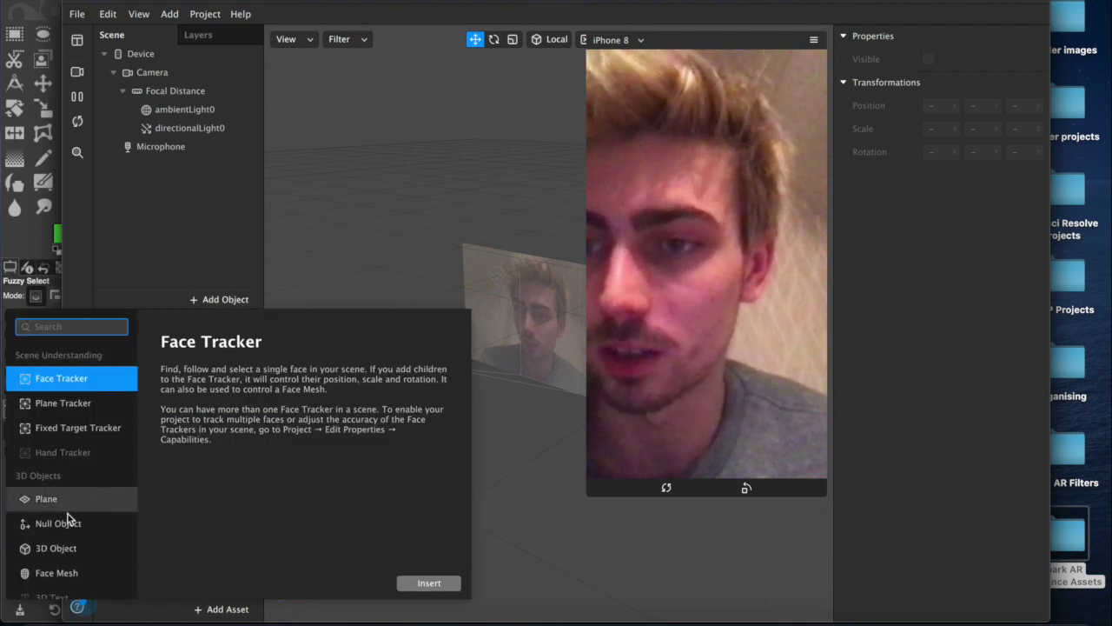
{"action": "left_click", "coordinate": [50, 576]}
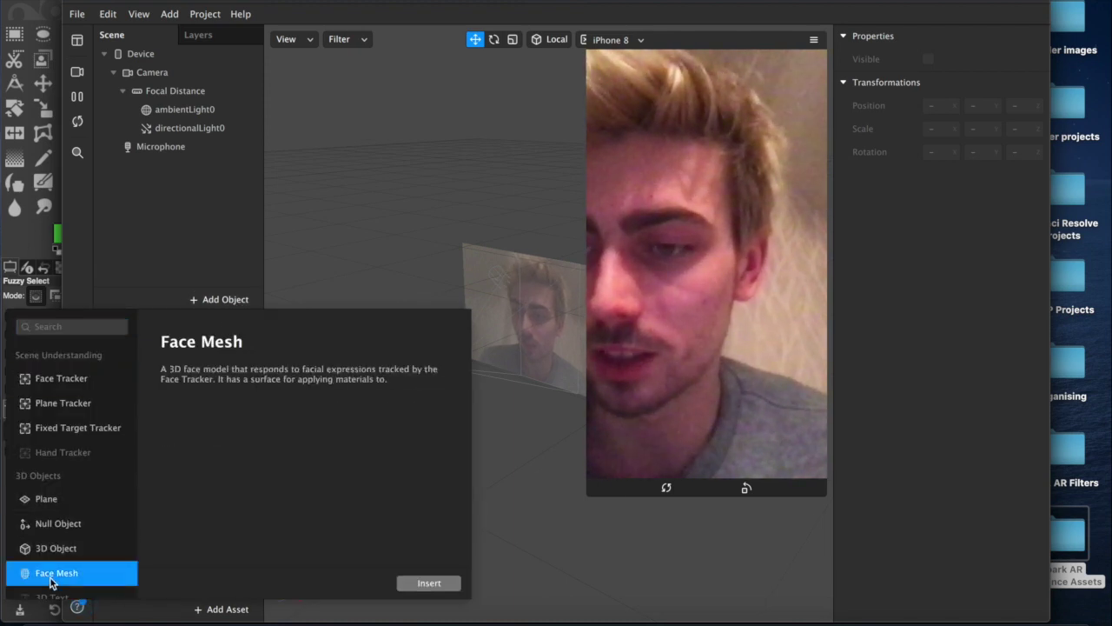
{"action": "left_click", "coordinate": [433, 582]}
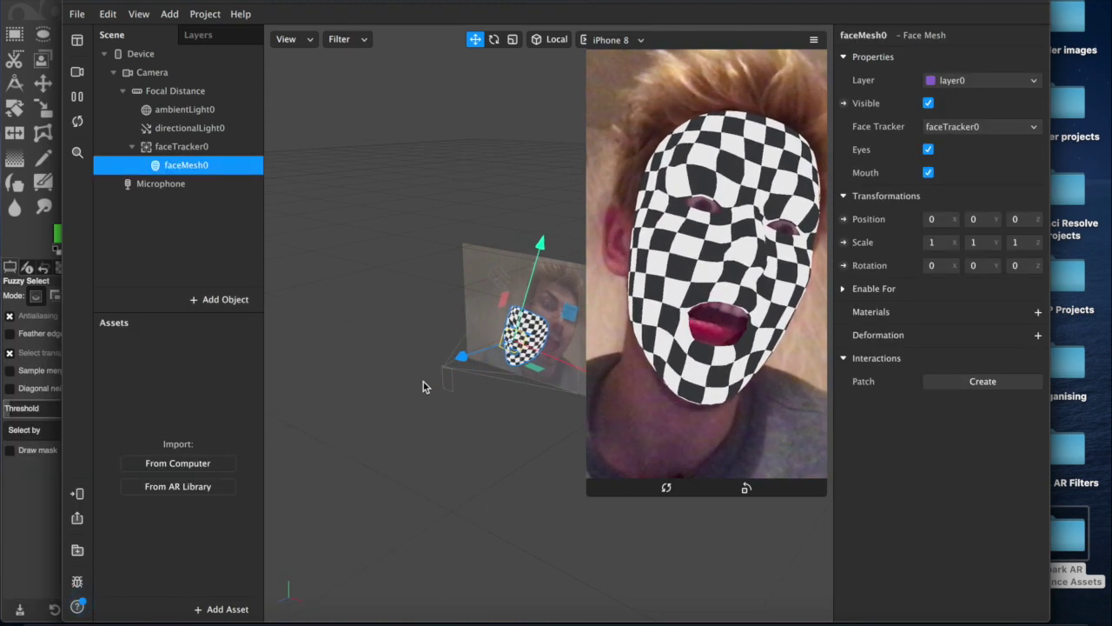
Step: Add a new material to the face mesh and set its shader type to Face Paint
{"action": "left_click", "coordinate": [180, 146]}
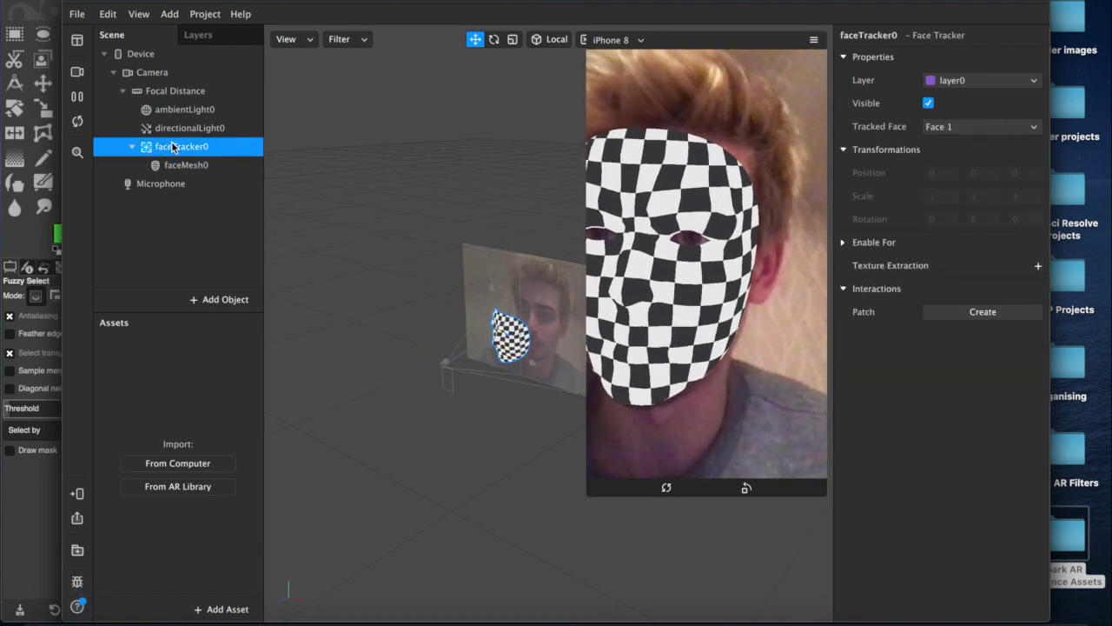
{"action": "left_click", "coordinate": [190, 165]}
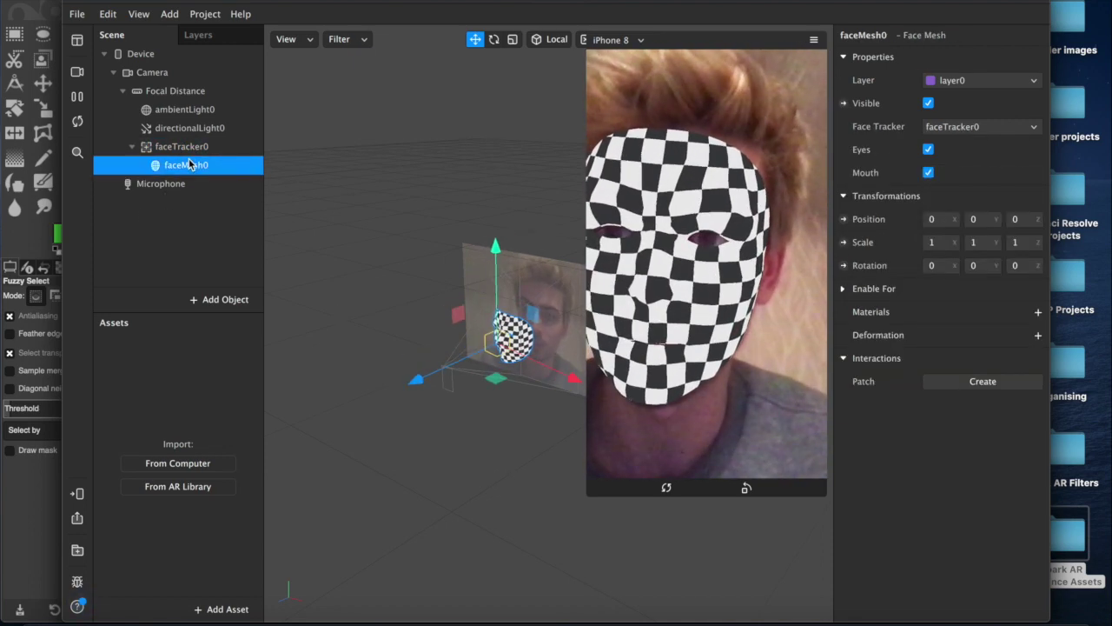
{"action": "left_click", "coordinate": [1037, 311]}
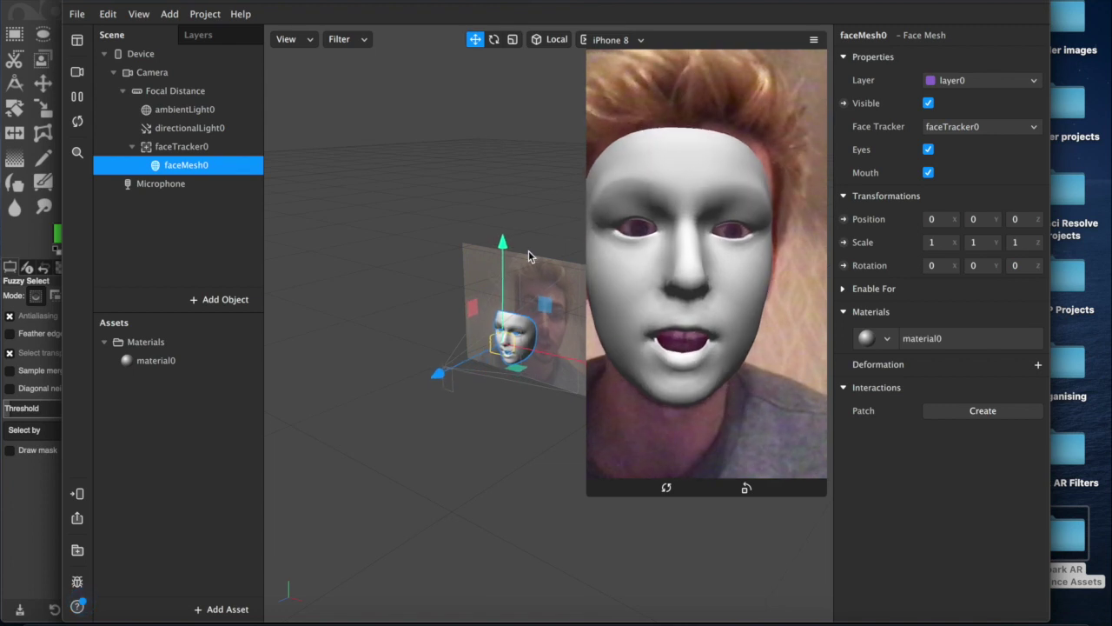
{"action": "left_click", "coordinate": [142, 362]}
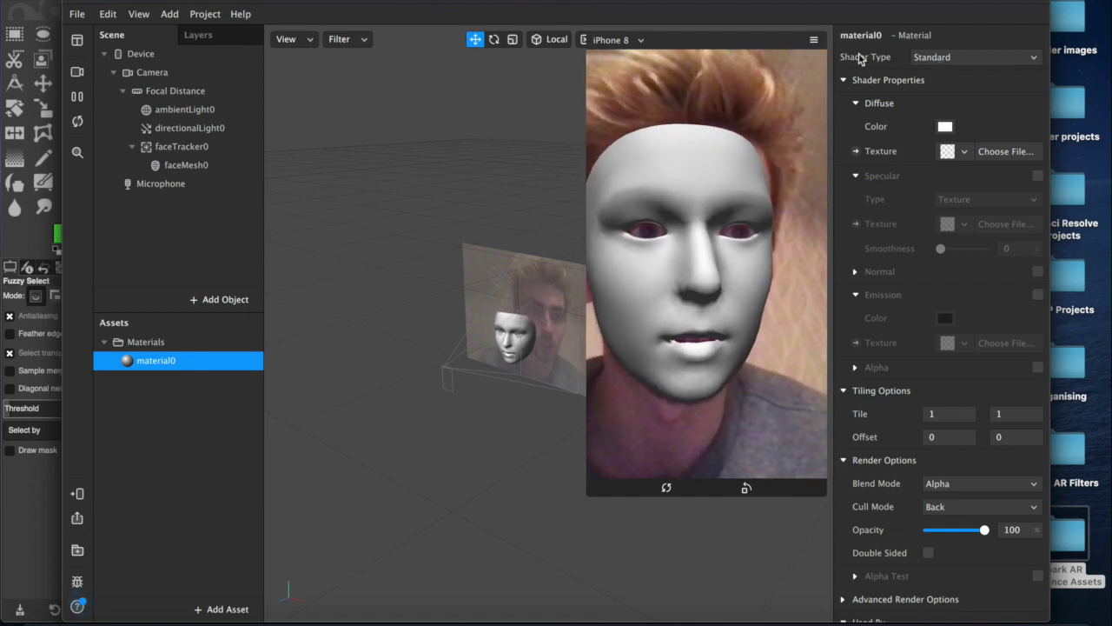
{"action": "left_click", "coordinate": [951, 58]}
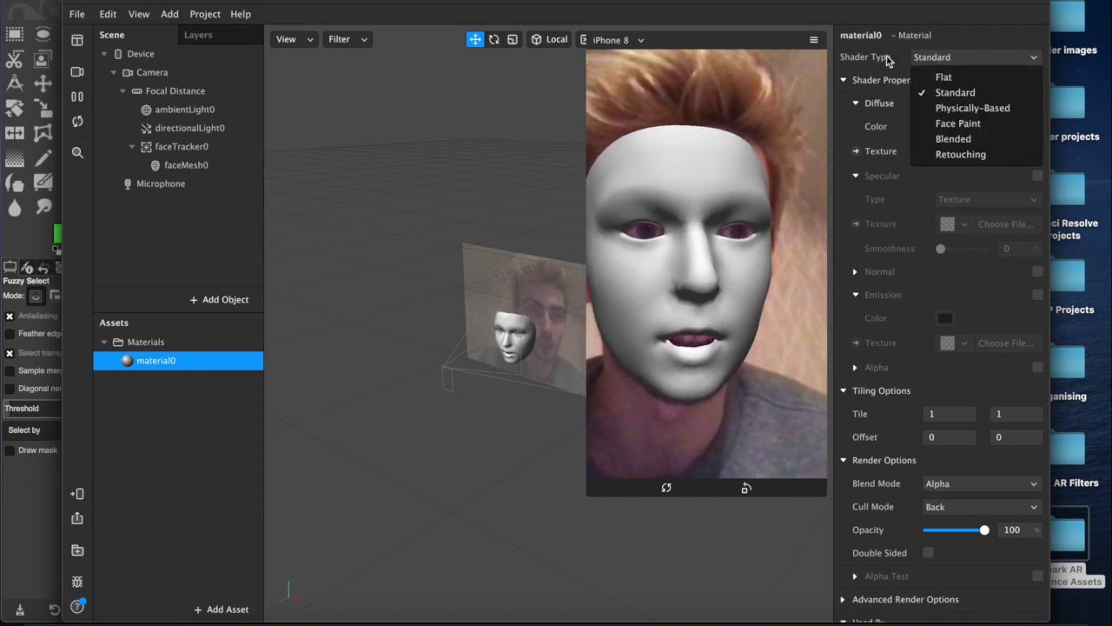
{"action": "left_click", "coordinate": [947, 123]}
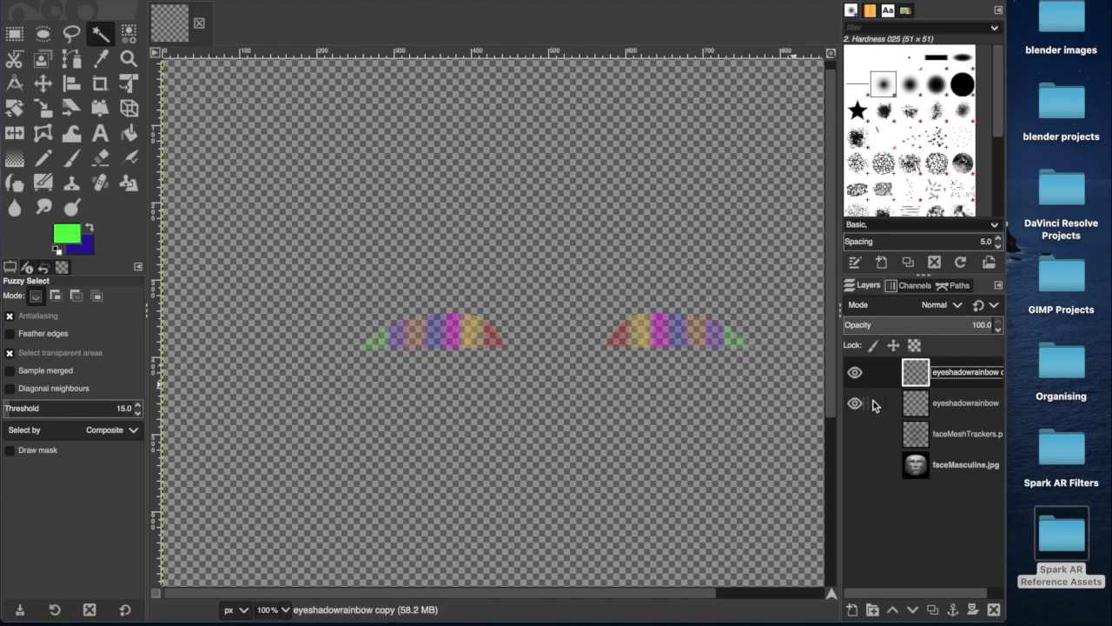
Step: Make the faceMeshTrackers and faceMasculine.jpg layers visible beneath the rainbow eyeshadow in GIMP
{"action": "left_click", "coordinate": [858, 436]}
{"action": "left_click", "coordinate": [858, 466]}
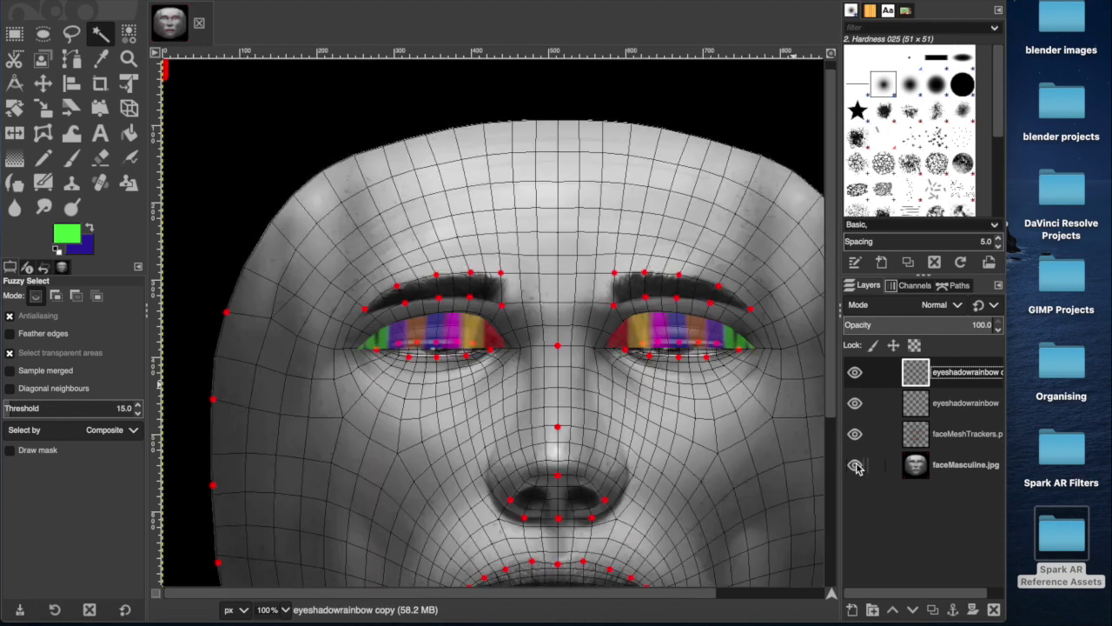
{"action": "scroll", "coordinate": [639, 380], "scroll_direction": "down", "scroll_amount": 3, "text": "ctrl"}
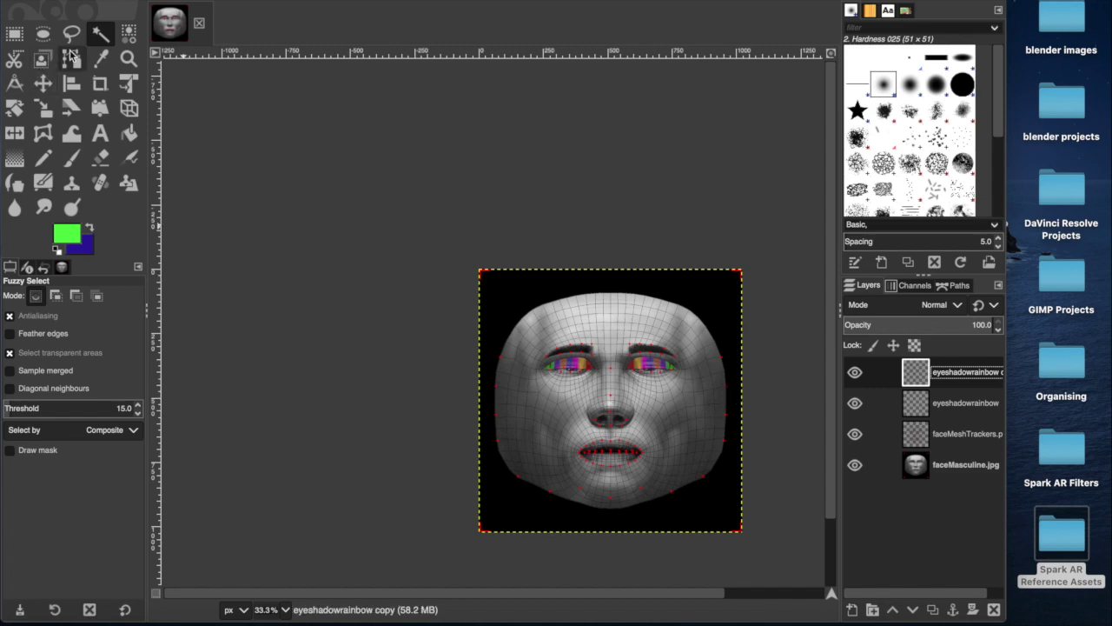
{"action": "left_click", "coordinate": [469, 430]}
{"action": "left_click_drag", "start_coordinate": [469, 430], "coordinate": [444, 432]}
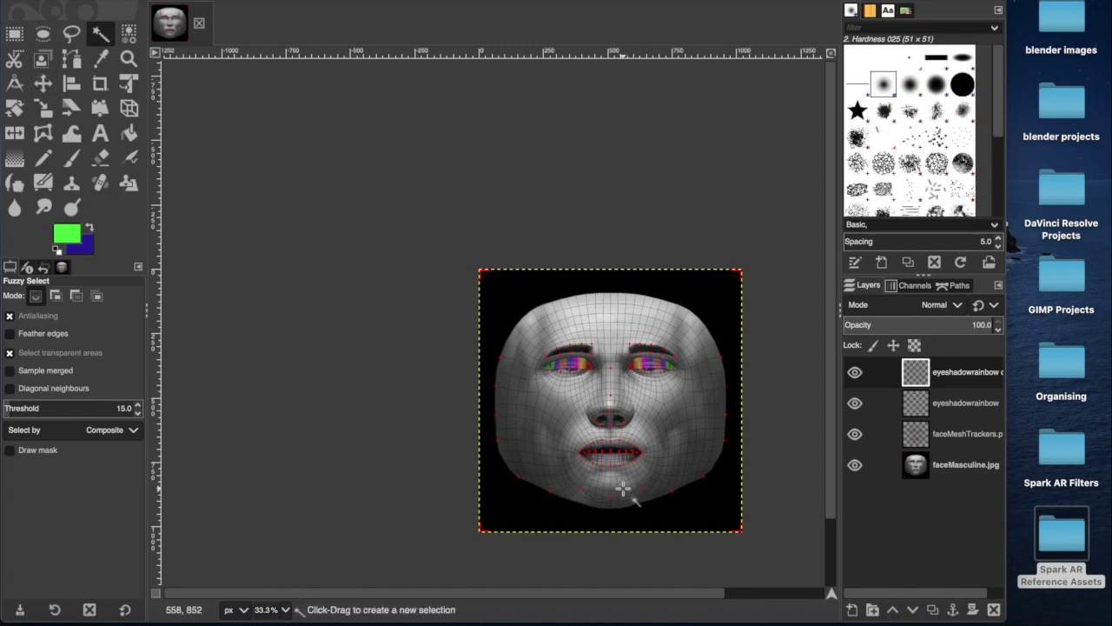
{"action": "scroll", "coordinate": [623, 488], "scroll_direction": "up", "scroll_amount": 1, "text": "ctrl"}
{"action": "scroll", "coordinate": [623, 488], "scroll_direction": "up", "scroll_amount": 1, "text": "ctrl"}
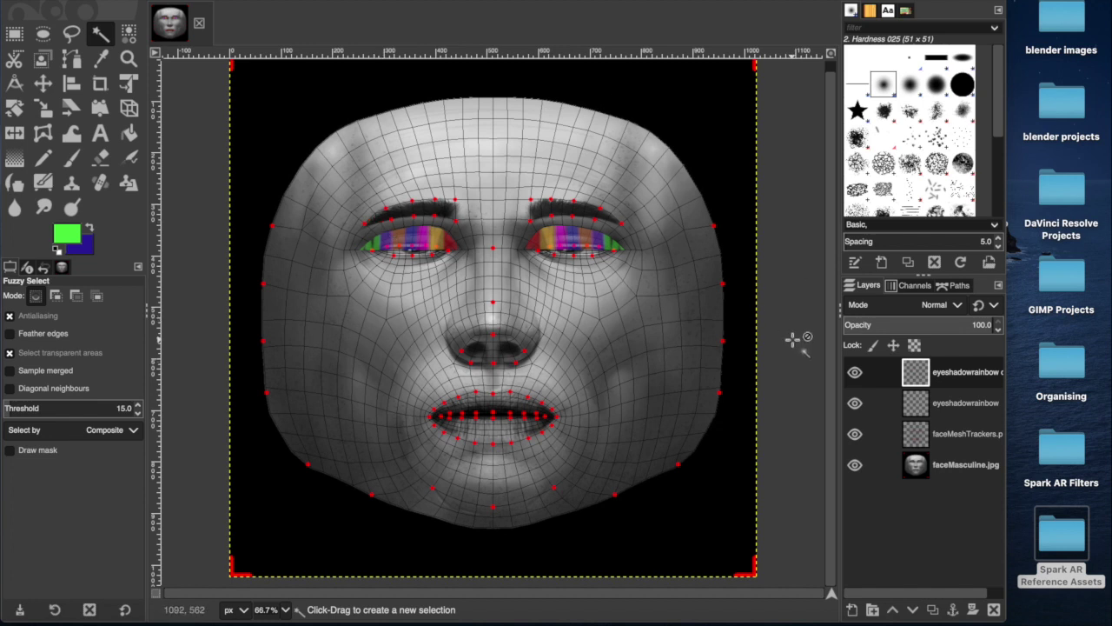
Step: Open the Textures subfolder of Spark AR Reference Assets in Finder to view its files, and close the window
{"action": "left_click", "coordinate": [1106, 460]}
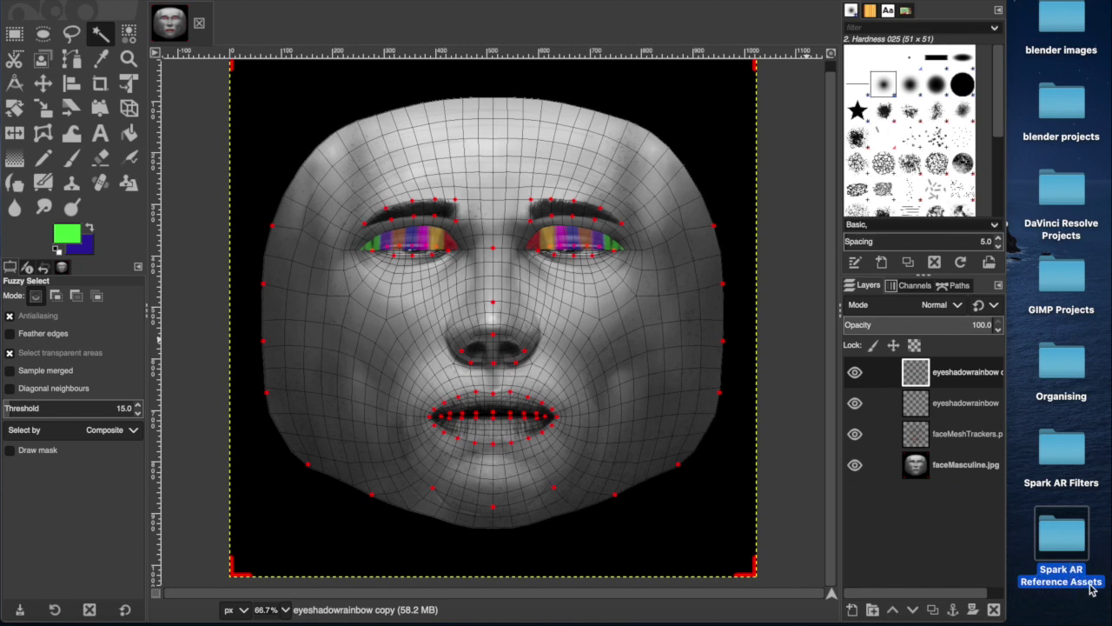
{"action": "double_click", "coordinate": [1074, 541]}
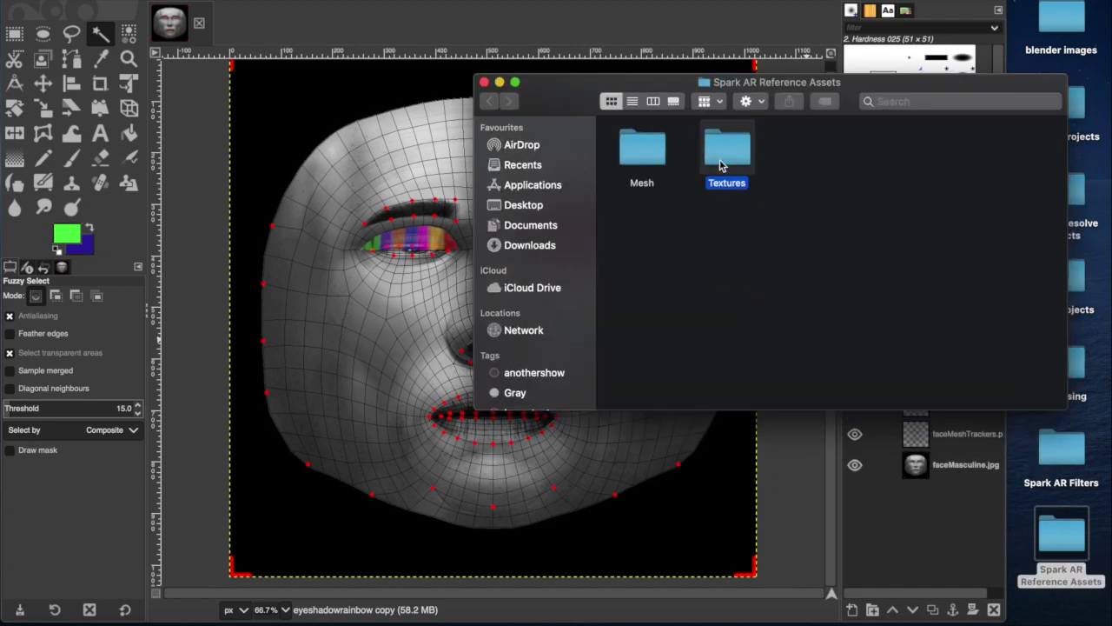
{"action": "double_click", "coordinate": [727, 146]}
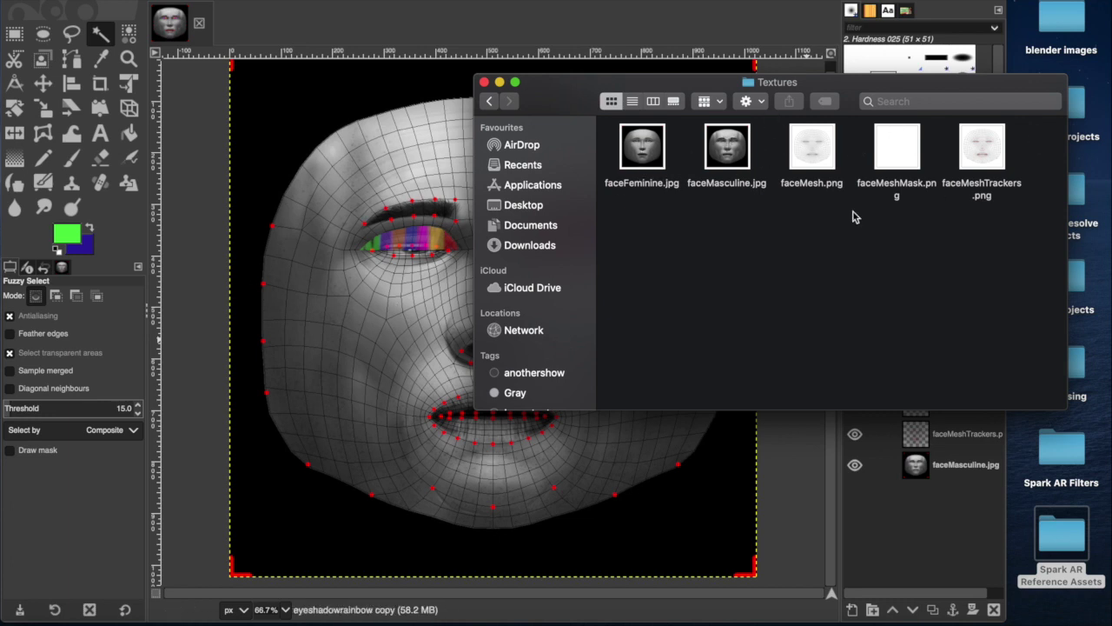
{"action": "left_click", "coordinate": [484, 82]}
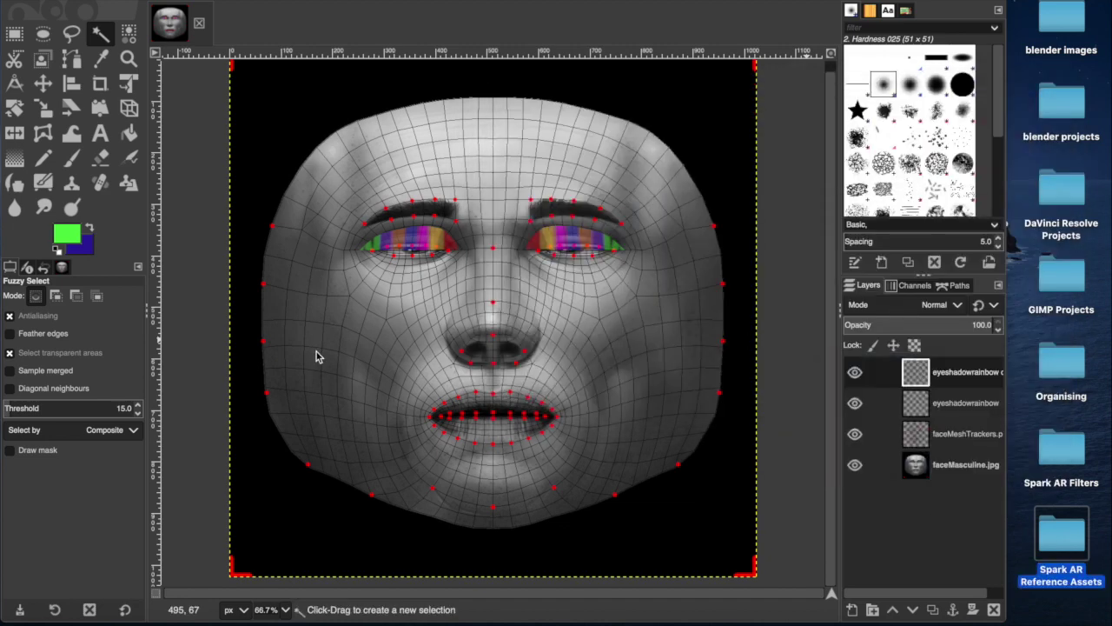
Step: Reopen the reference Textures folder and examine the feminine and masculine face images and the face mesh files
{"action": "double_click", "coordinate": [1065, 532]}
{"action": "double_click", "coordinate": [735, 148]}
{"action": "left_click_drag", "start_coordinate": [744, 221], "coordinate": [657, 153]}
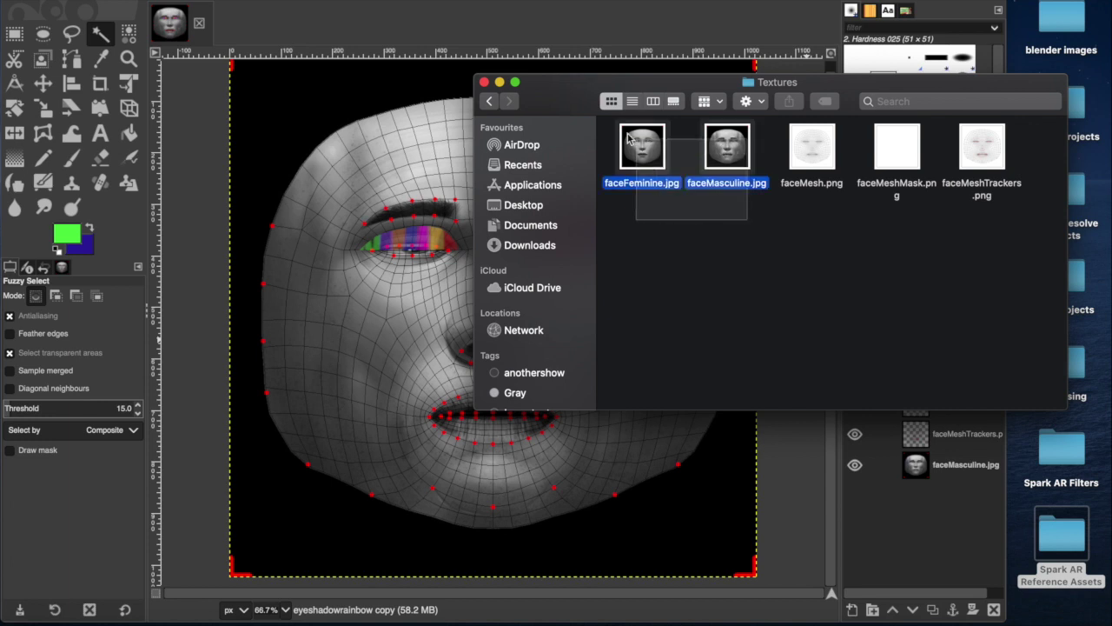
{"action": "left_click", "coordinate": [669, 223]}
{"action": "left_click", "coordinate": [644, 157]}
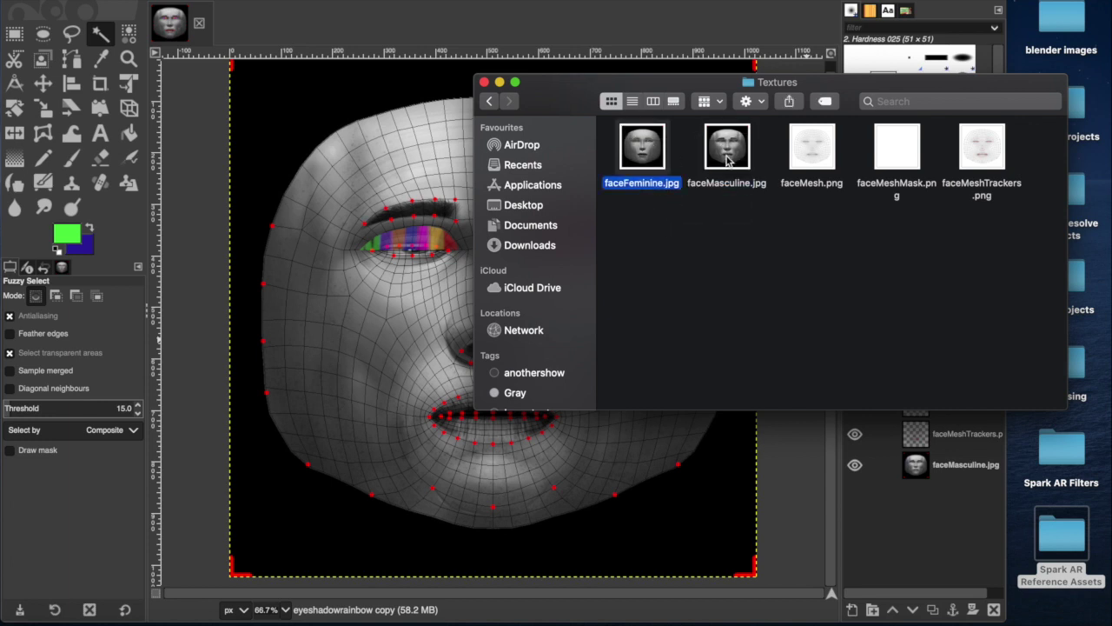
{"action": "left_click", "coordinate": [728, 156]}
{"action": "left_click", "coordinate": [815, 252]}
{"action": "left_click_drag", "start_coordinate": [767, 144], "coordinate": [982, 156]}
{"action": "left_click", "coordinate": [980, 231]}
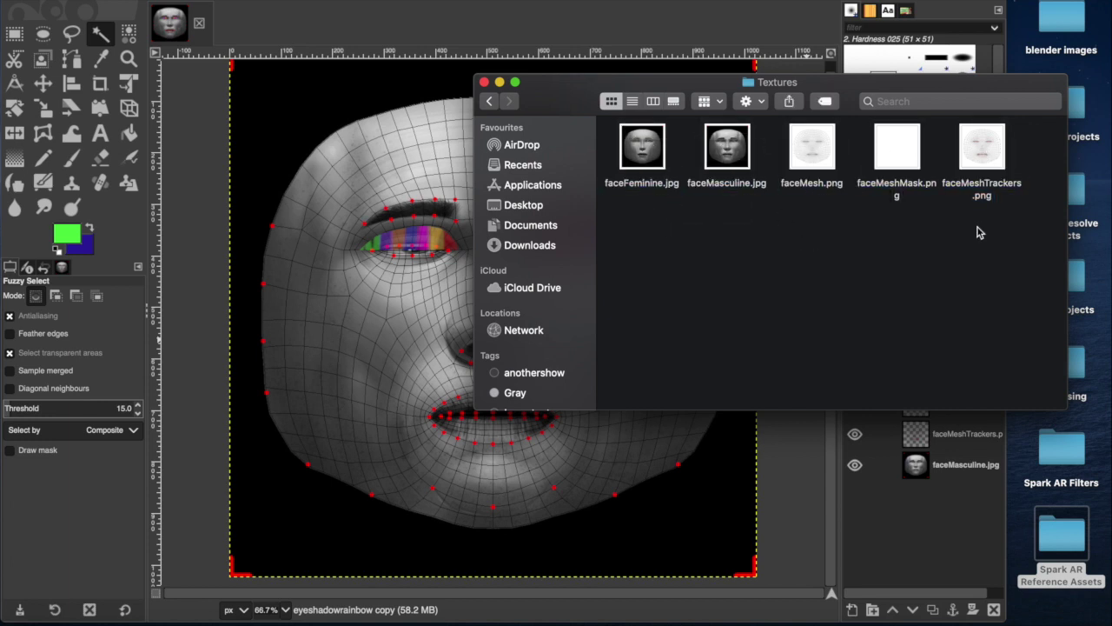
{"action": "left_click", "coordinate": [986, 148]}
{"action": "left_click", "coordinate": [805, 143]}
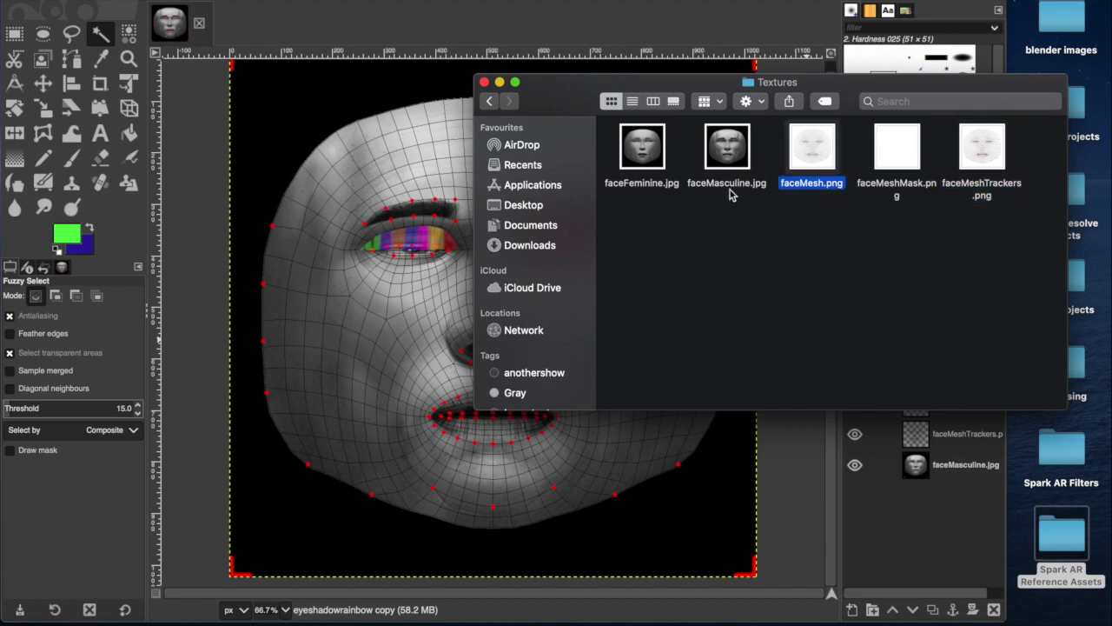
{"action": "left_click", "coordinate": [485, 83]}
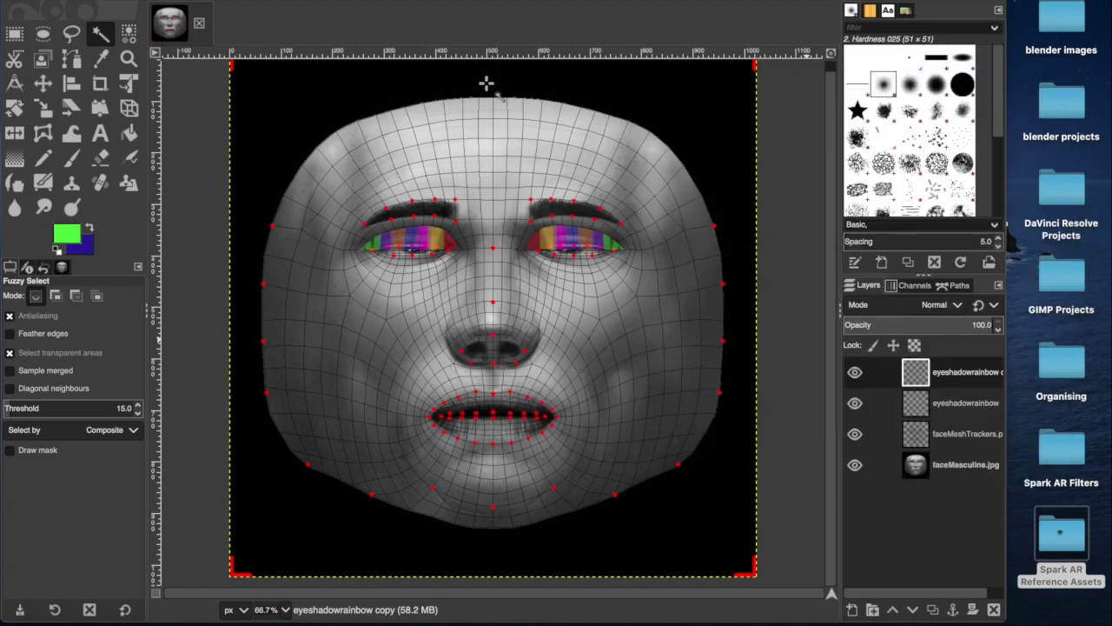
Step: Hide the eyeshadowrainbow layer and its copy, leaving the face mesh and face reference layers visible
{"action": "left_click", "coordinate": [461, 228]}
{"action": "key", "text": "ctrl"}
{"action": "scroll", "coordinate": [465, 224], "scroll_direction": "up", "scroll_amount": 1, "text": "ctrl"}
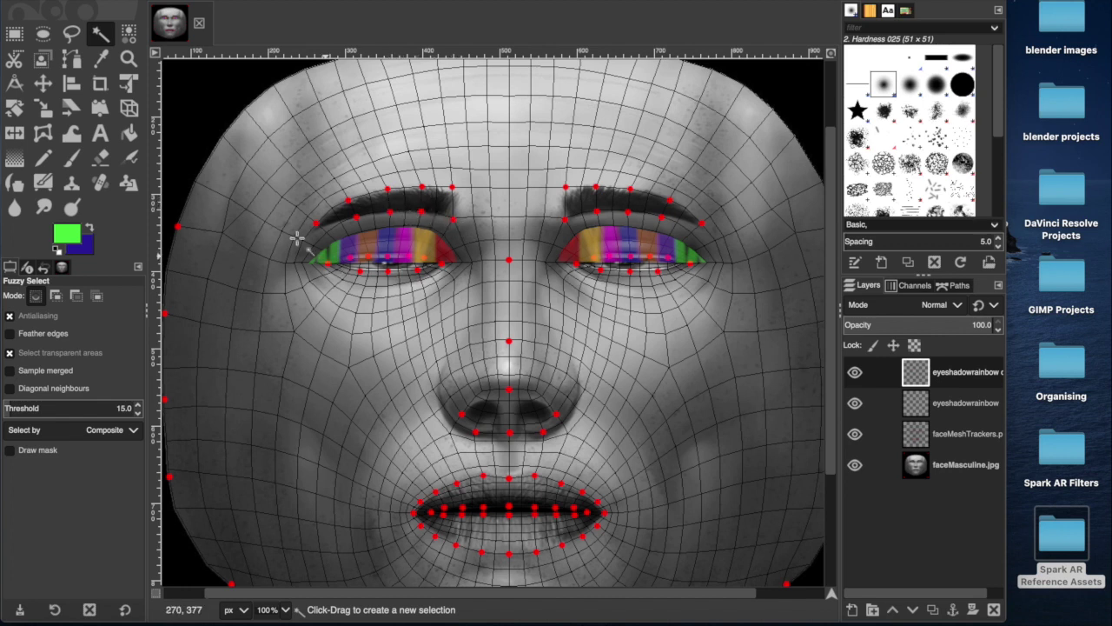
{"action": "left_click", "coordinate": [855, 404]}
{"action": "left_click", "coordinate": [856, 372]}
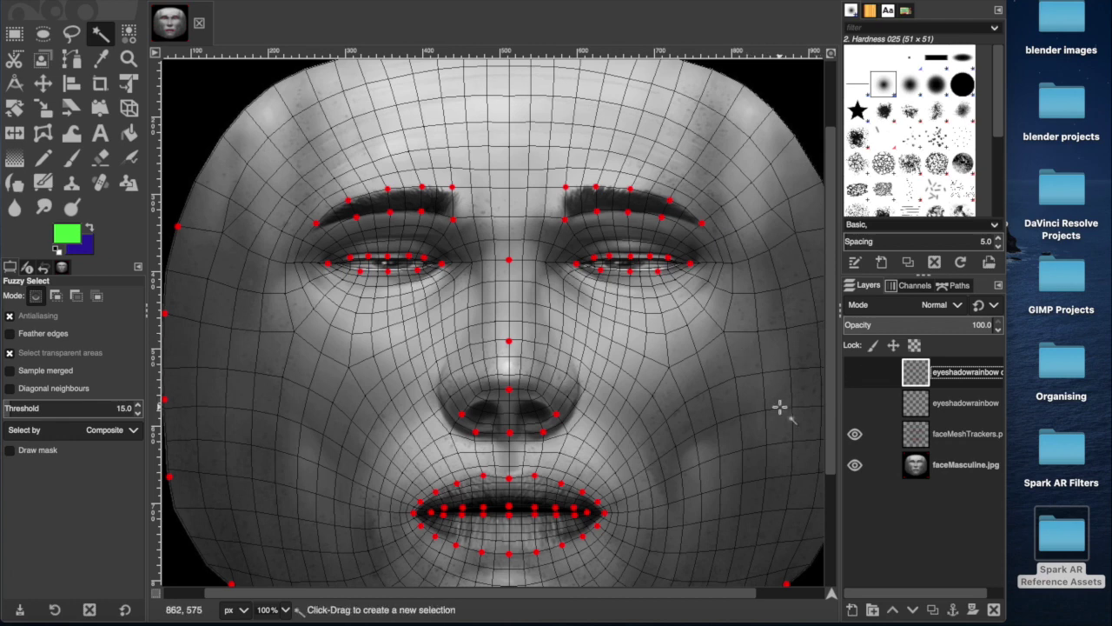
Step: Create a transparent 1024 x 1024 px layer named rainboweyes
{"action": "left_click", "coordinate": [852, 609]}
{"action": "type", "text": "l"}
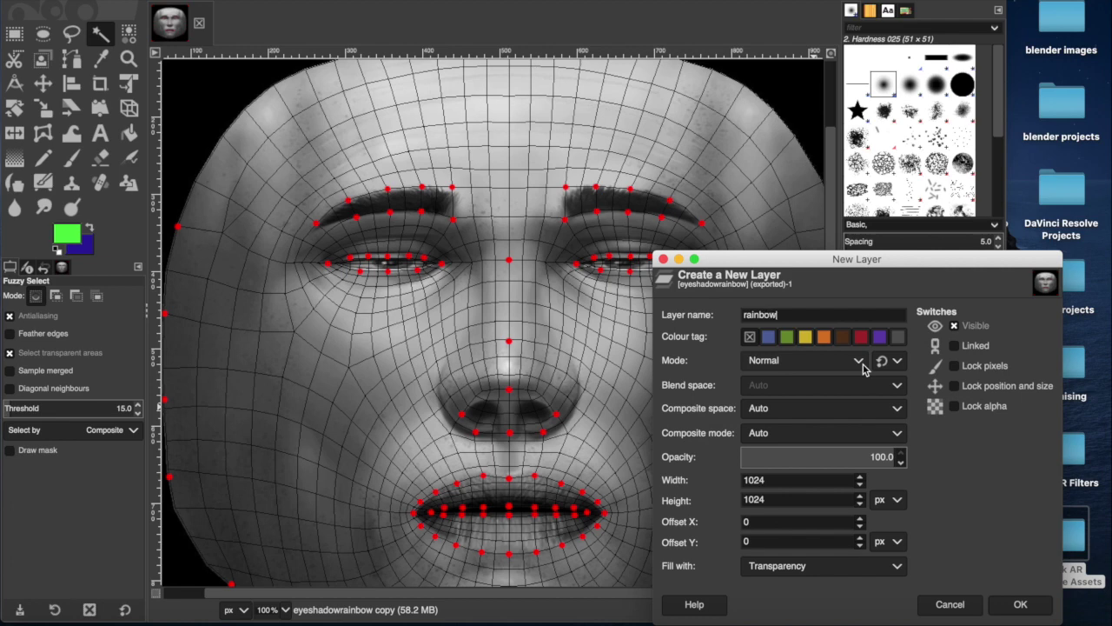
{"action": "type", "text": "ainboweyes"}
{"action": "key", "text": "Return"}
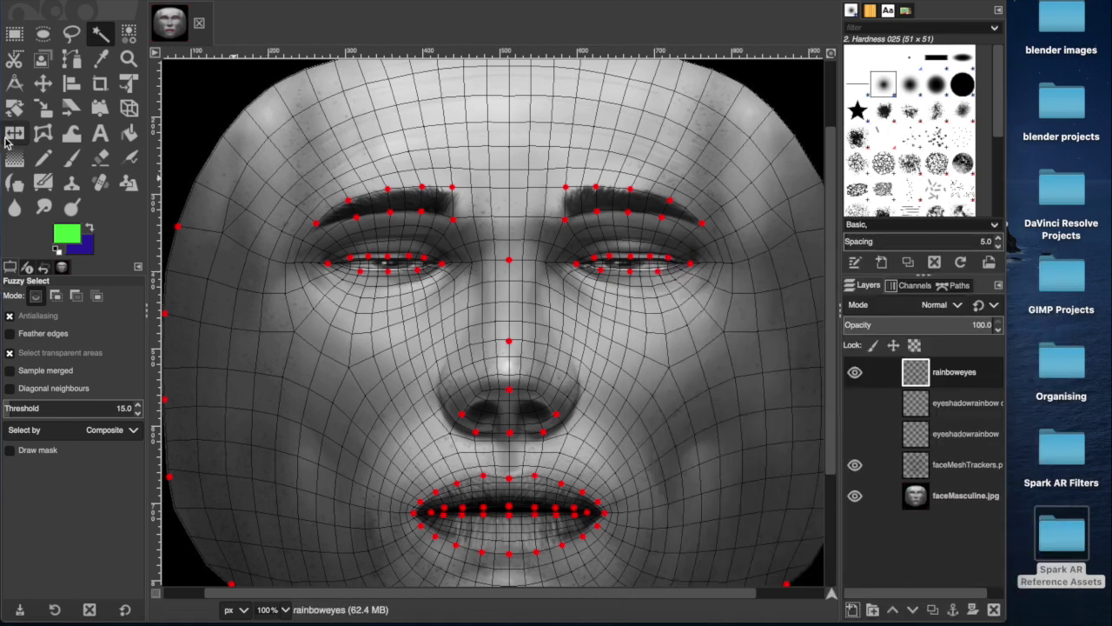
Step: Outline the upper eyelid of the face's left-hand eye with Free Select and activate the Paintbrush for that selection
{"action": "left_click", "coordinate": [71, 35]}
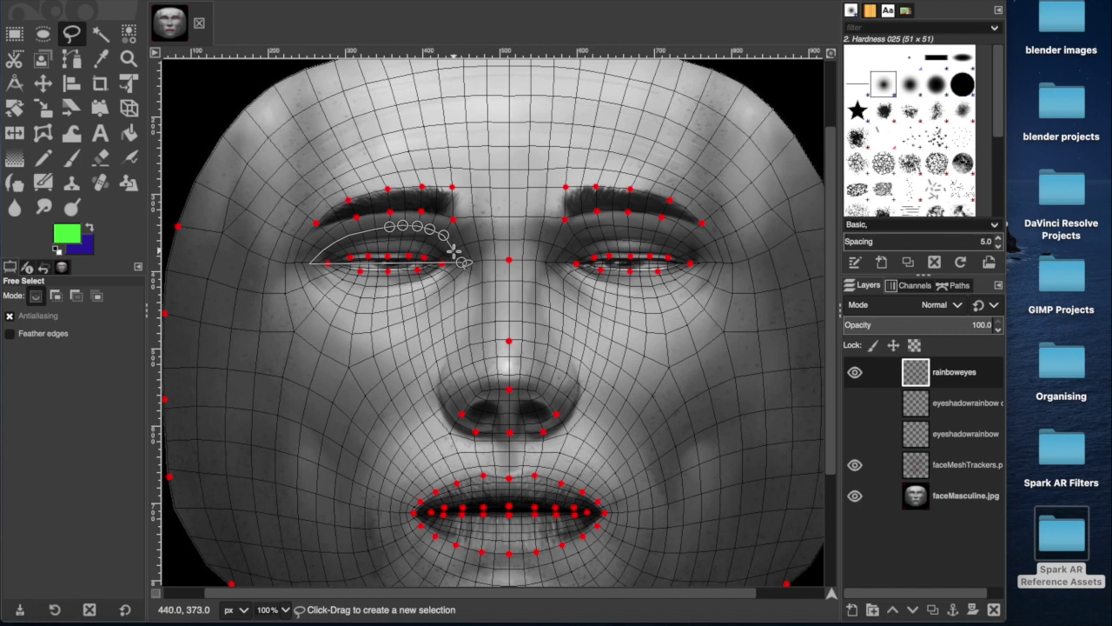
{"action": "key", "text": "Return"}
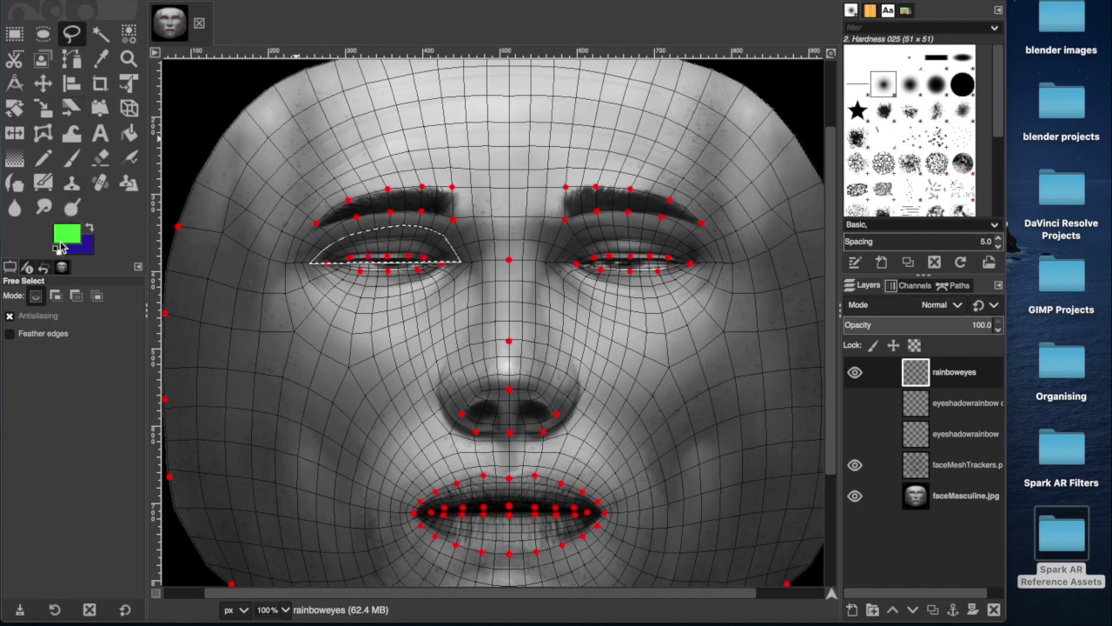
{"action": "left_click", "coordinate": [73, 164]}
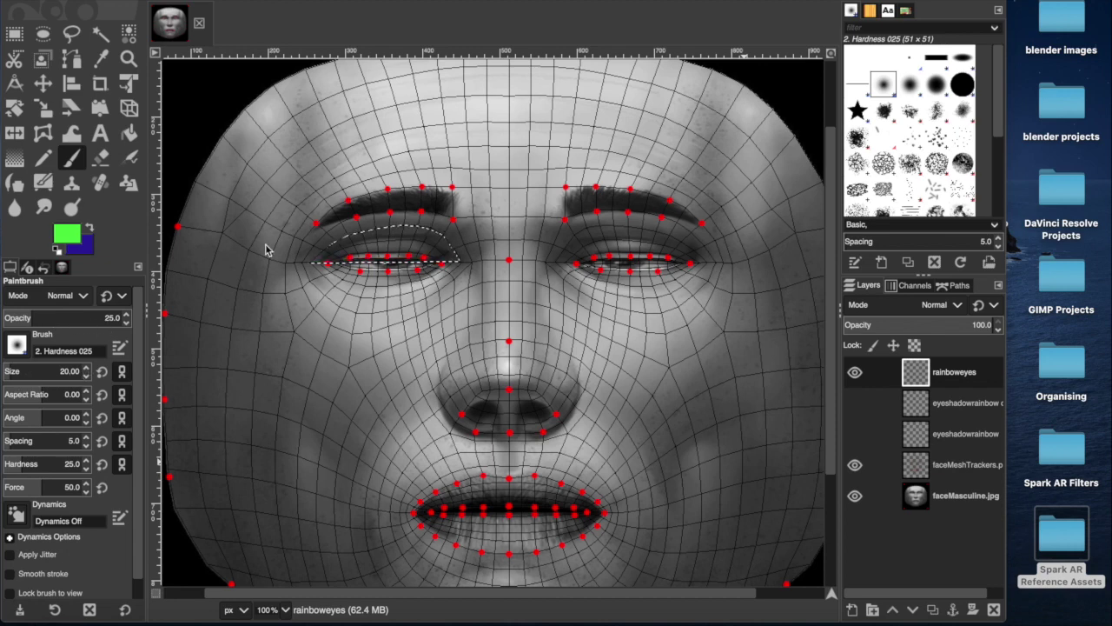
Step: Paint the outer corner of the selected upper eyelid red (f04444) and add a yellow (f0e444) stripe beside it
{"action": "left_click", "coordinate": [72, 238]}
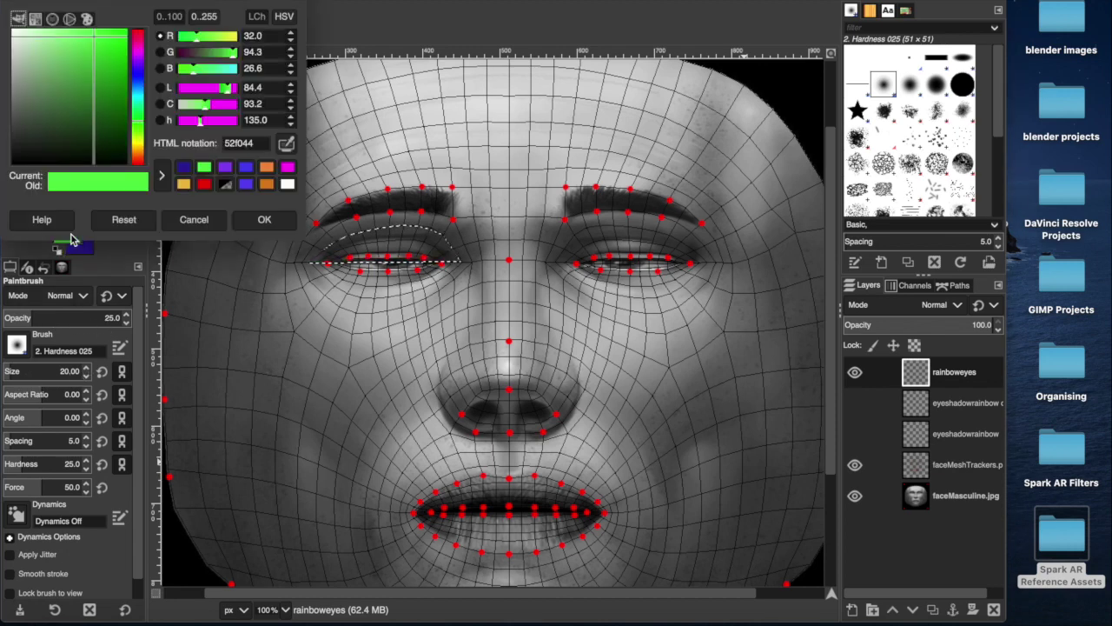
{"action": "left_click", "coordinate": [137, 34]}
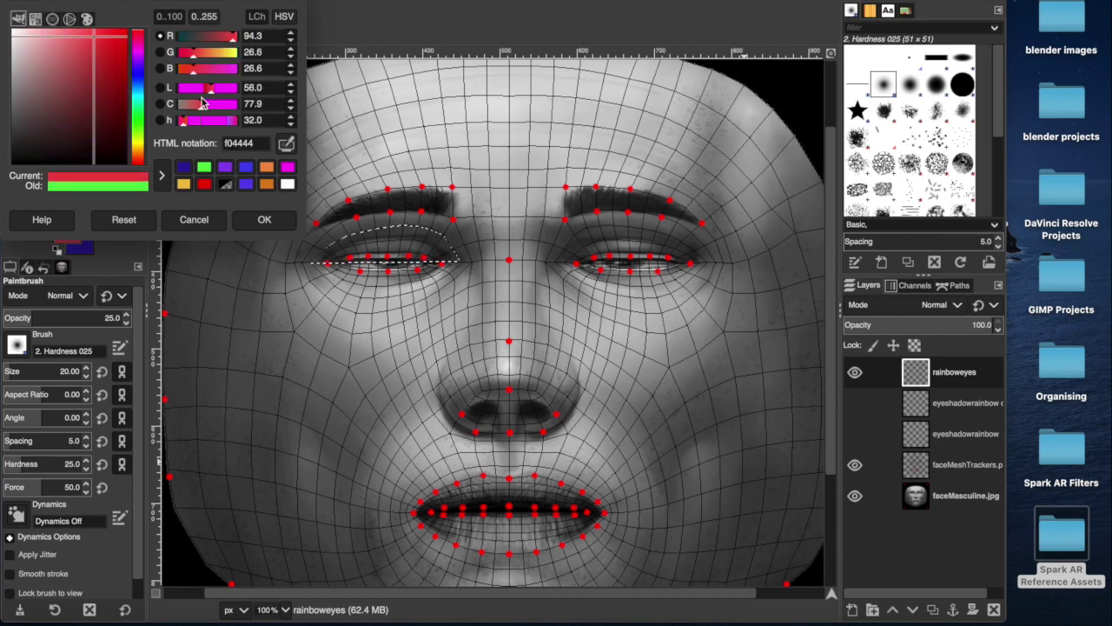
{"action": "left_click", "coordinate": [264, 220]}
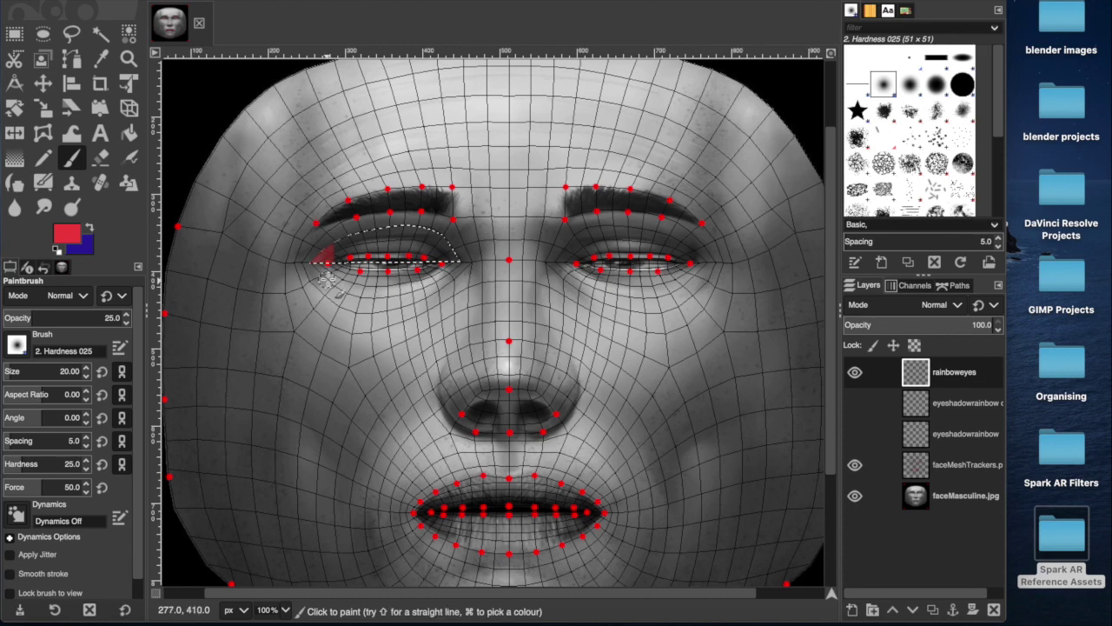
{"action": "left_click", "coordinate": [70, 235]}
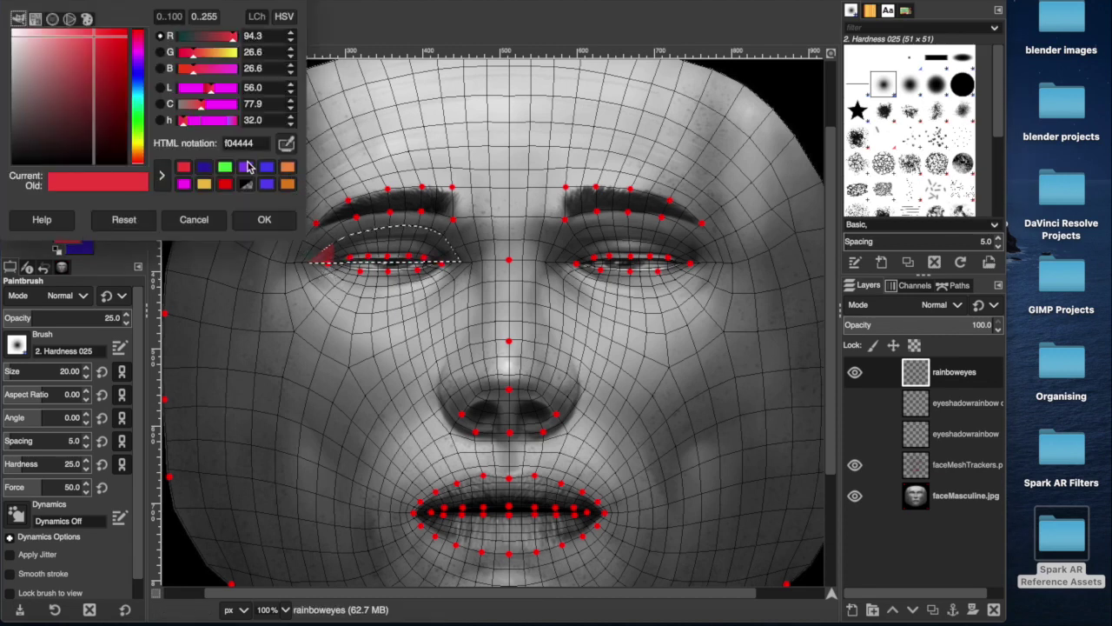
{"action": "left_click", "coordinate": [136, 150]}
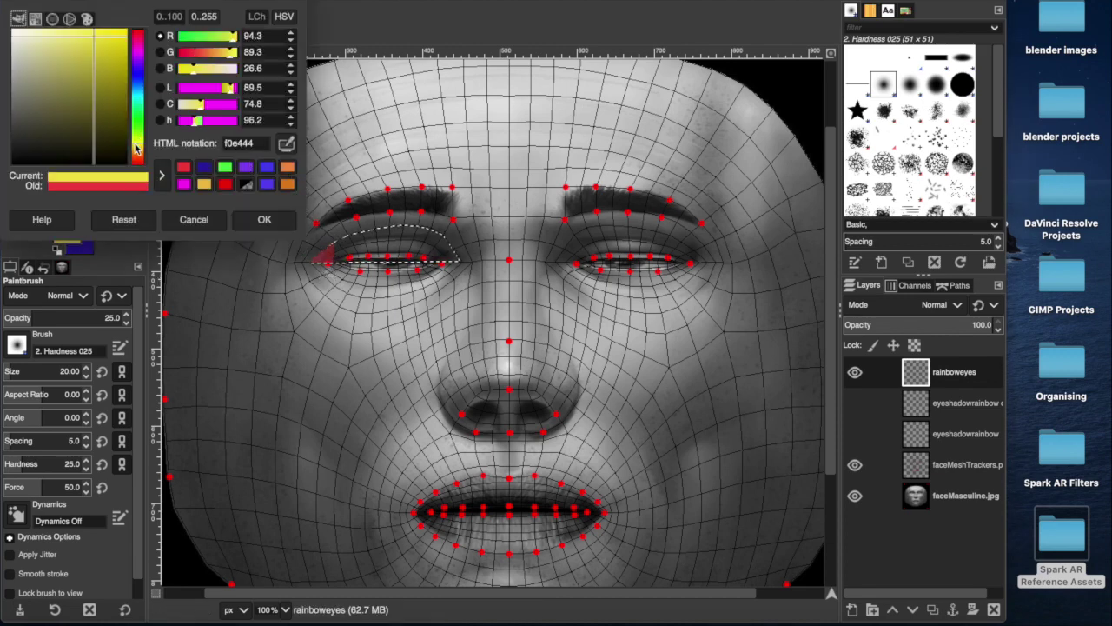
{"action": "left_click", "coordinate": [264, 220]}
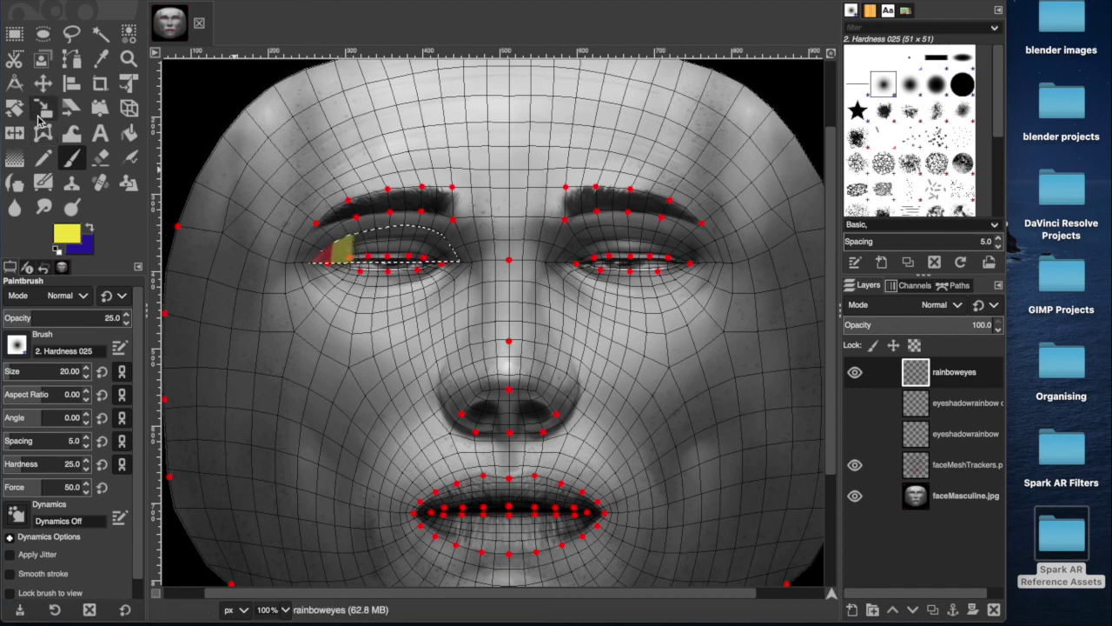
Step: Paint a magenta (f044d8) stripe and a blue (4454f0) stripe beside the yellow one on the selected eyelid
{"action": "left_click", "coordinate": [63, 235]}
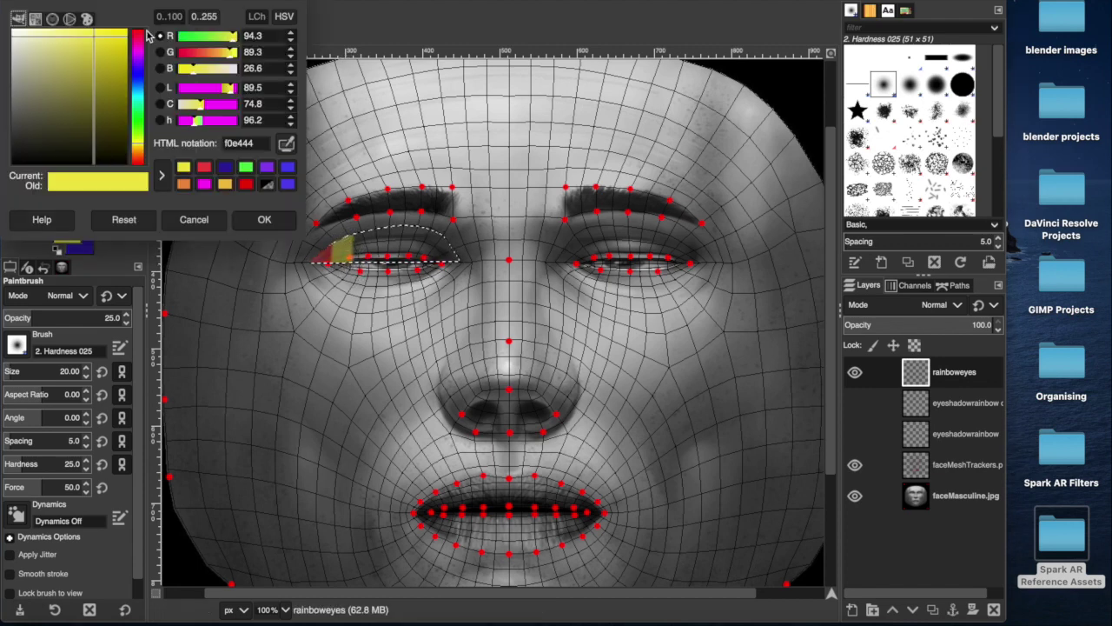
{"action": "left_click_drag", "start_coordinate": [139, 116], "coordinate": [139, 52]}
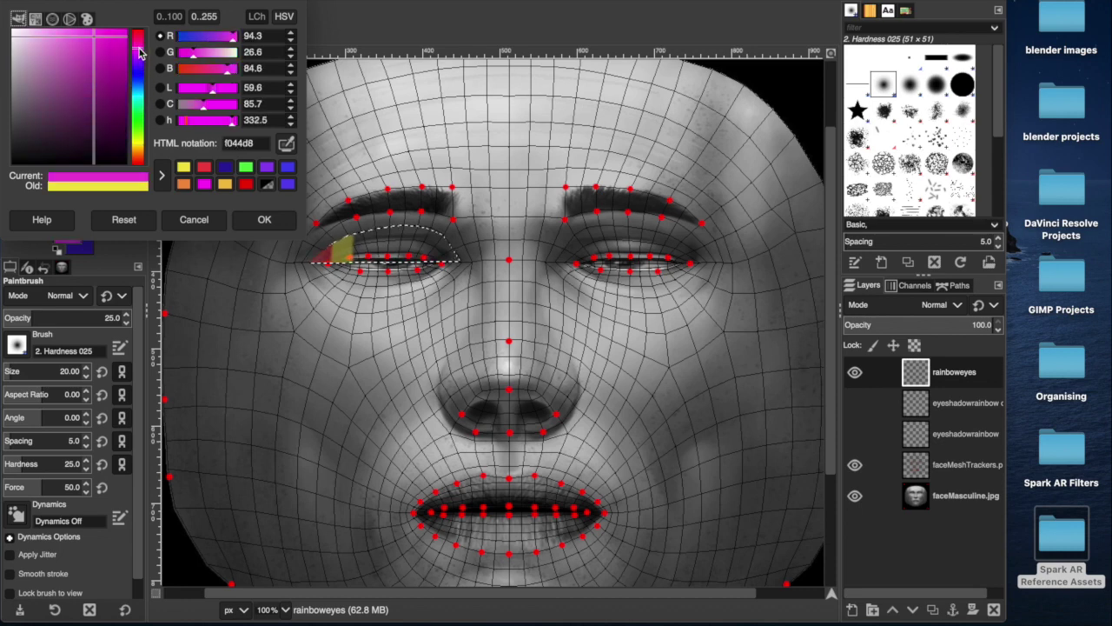
{"action": "left_click", "coordinate": [284, 217]}
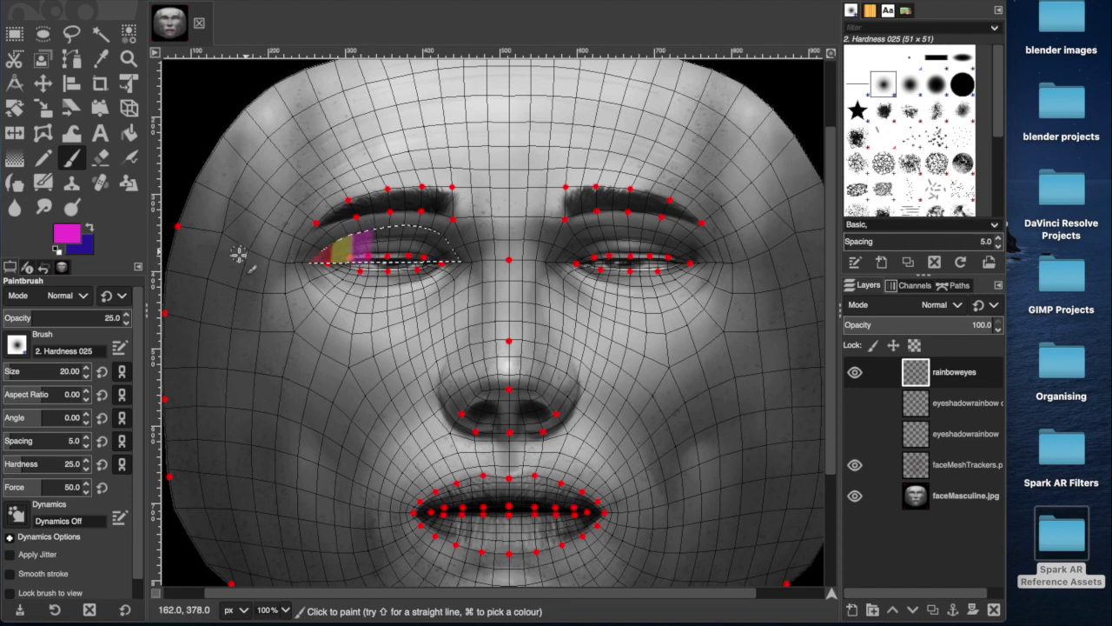
{"action": "left_click", "coordinate": [64, 234]}
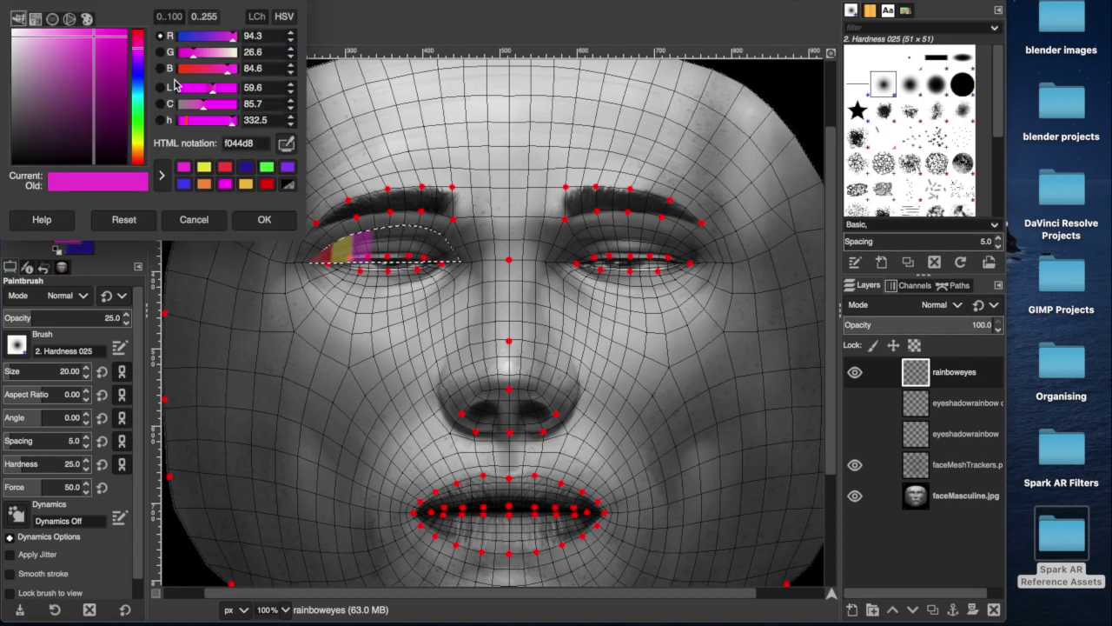
{"action": "left_click", "coordinate": [139, 76]}
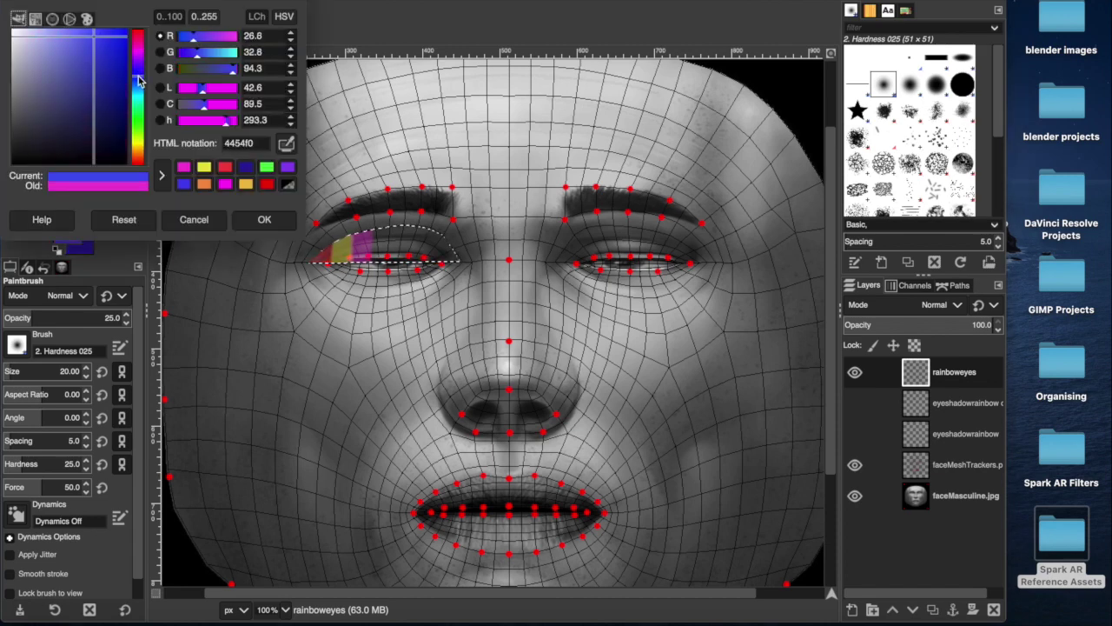
{"action": "left_click", "coordinate": [264, 219]}
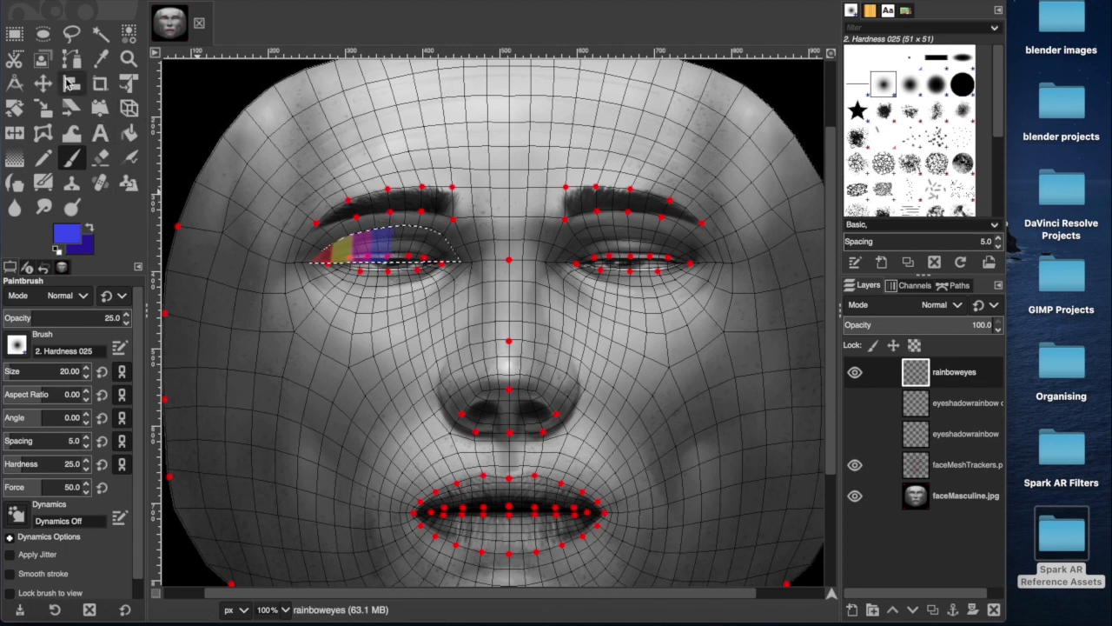
Step: Continue the eyelid rainbow with an orange (f0a844) stripe and a purple (9f44f0) stripe beside the blue one
{"action": "left_click", "coordinate": [65, 237]}
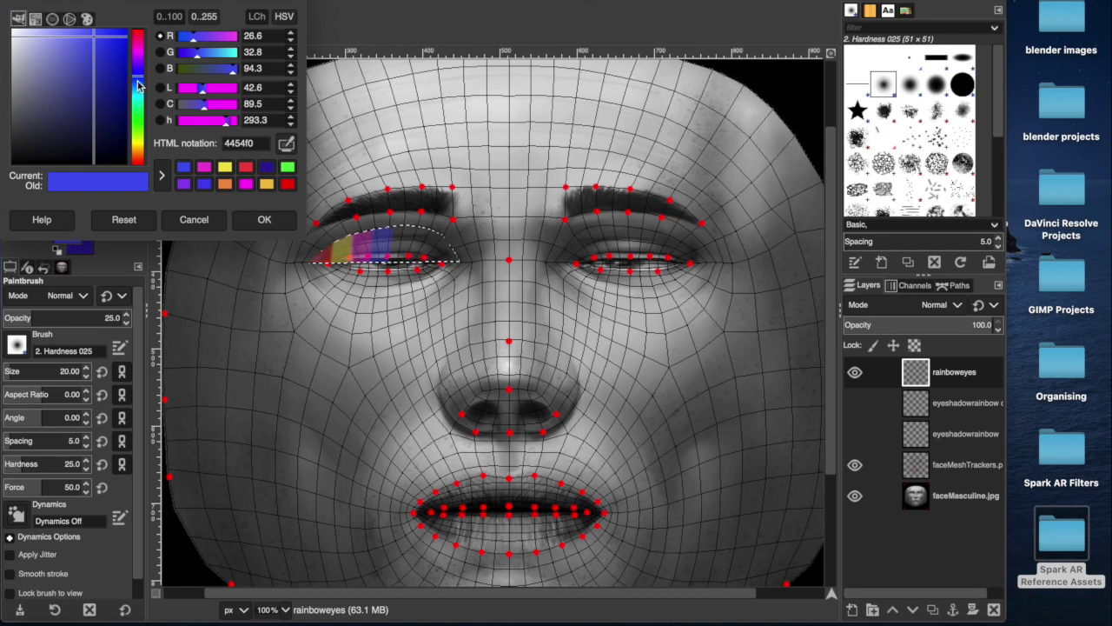
{"action": "left_click_drag", "start_coordinate": [139, 55], "coordinate": [141, 156]}
{"action": "left_click", "coordinate": [241, 219]}
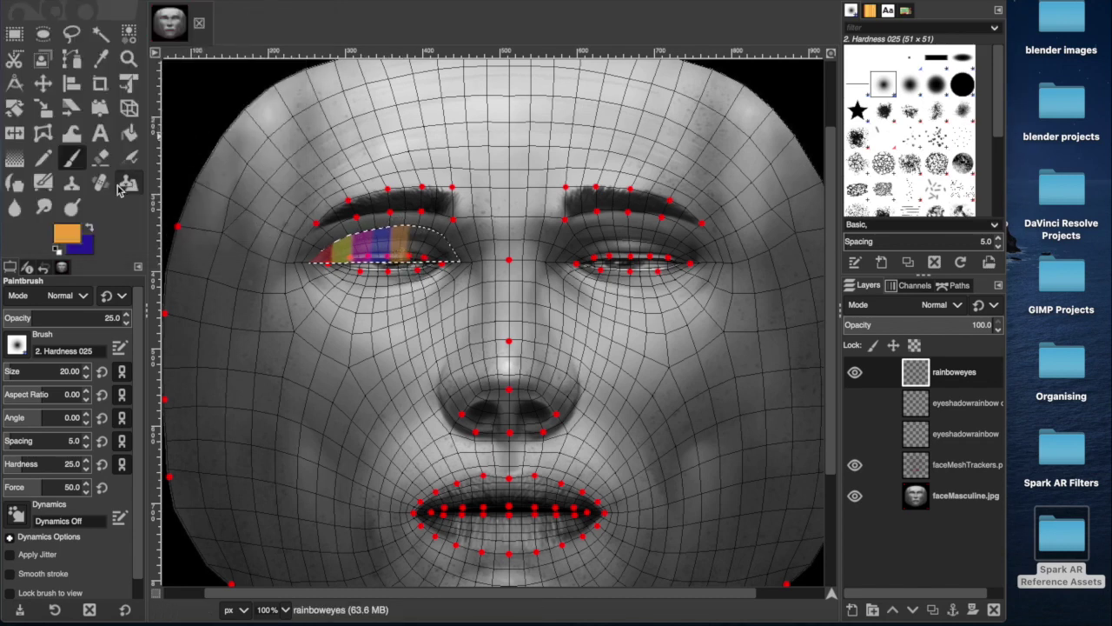
{"action": "left_click", "coordinate": [66, 233]}
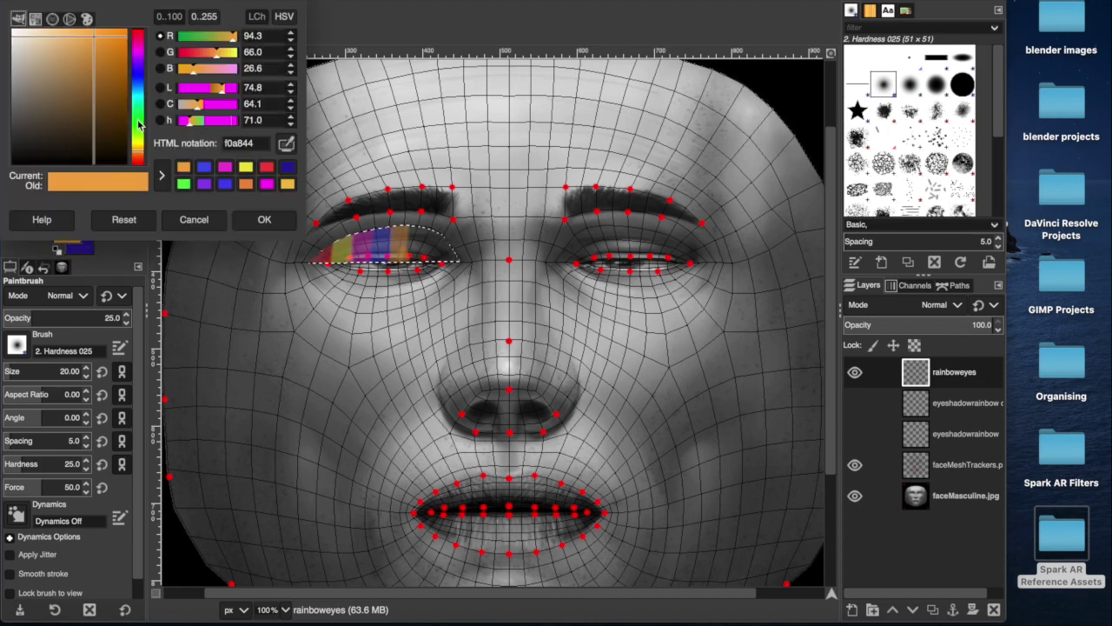
{"action": "left_click_drag", "start_coordinate": [139, 125], "coordinate": [141, 70]}
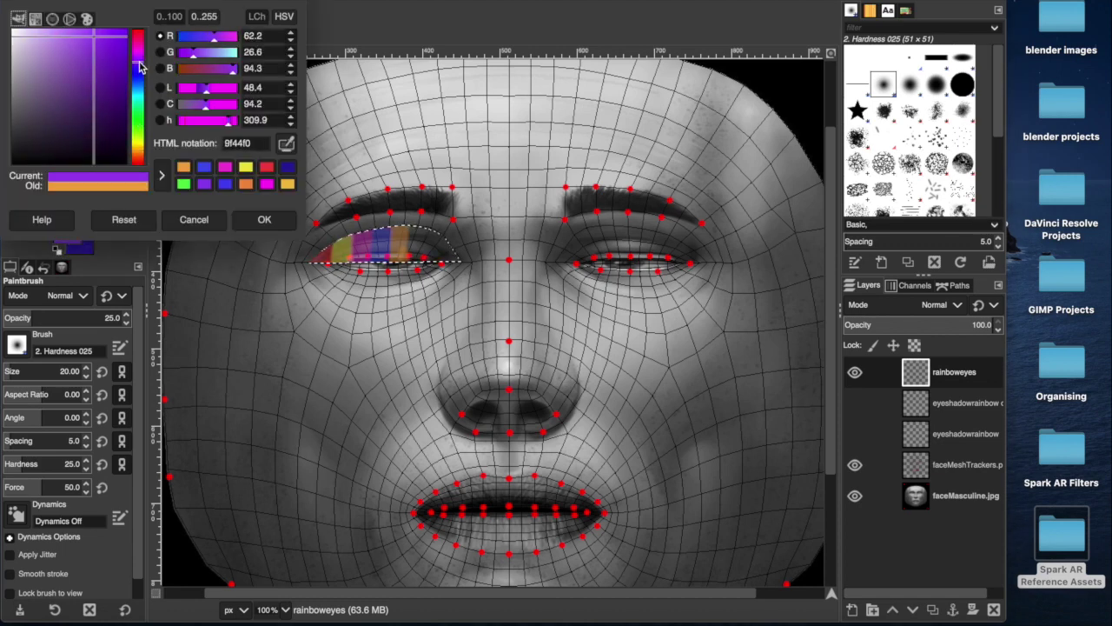
{"action": "left_click", "coordinate": [259, 219]}
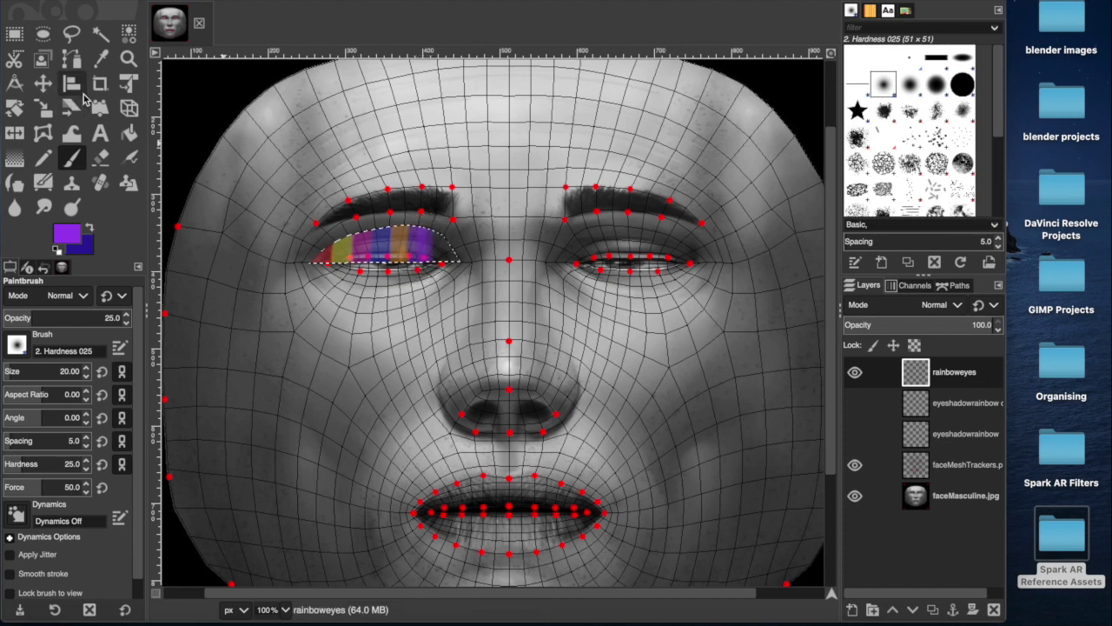
Step: Fill the remaining inner corner of the selected eyelid with bright green paint
{"action": "left_click", "coordinate": [73, 235]}
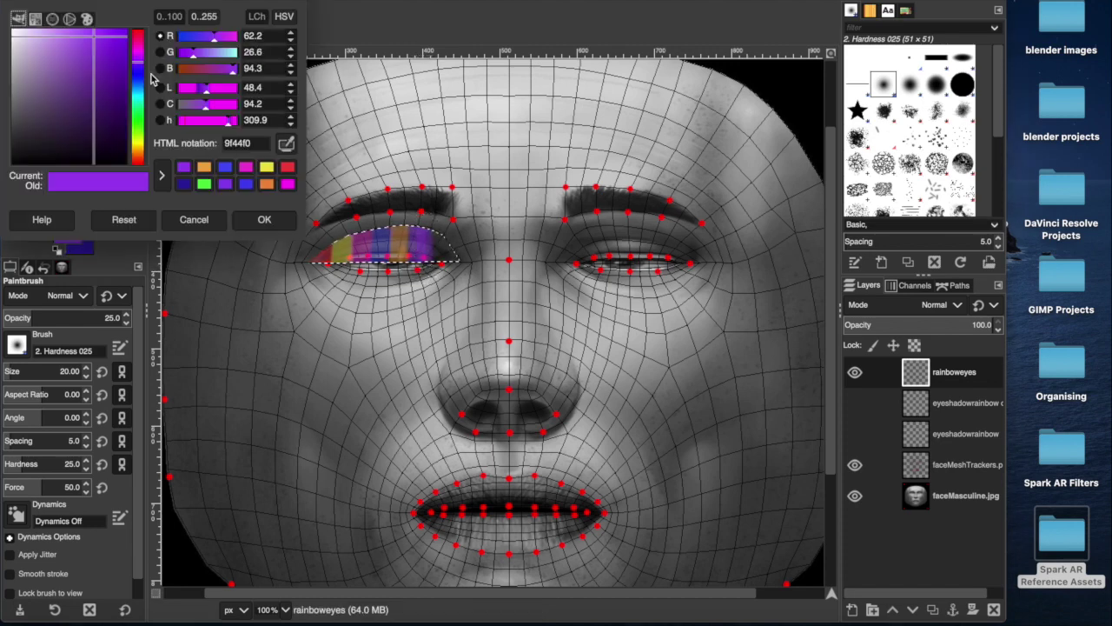
{"action": "left_click", "coordinate": [137, 119]}
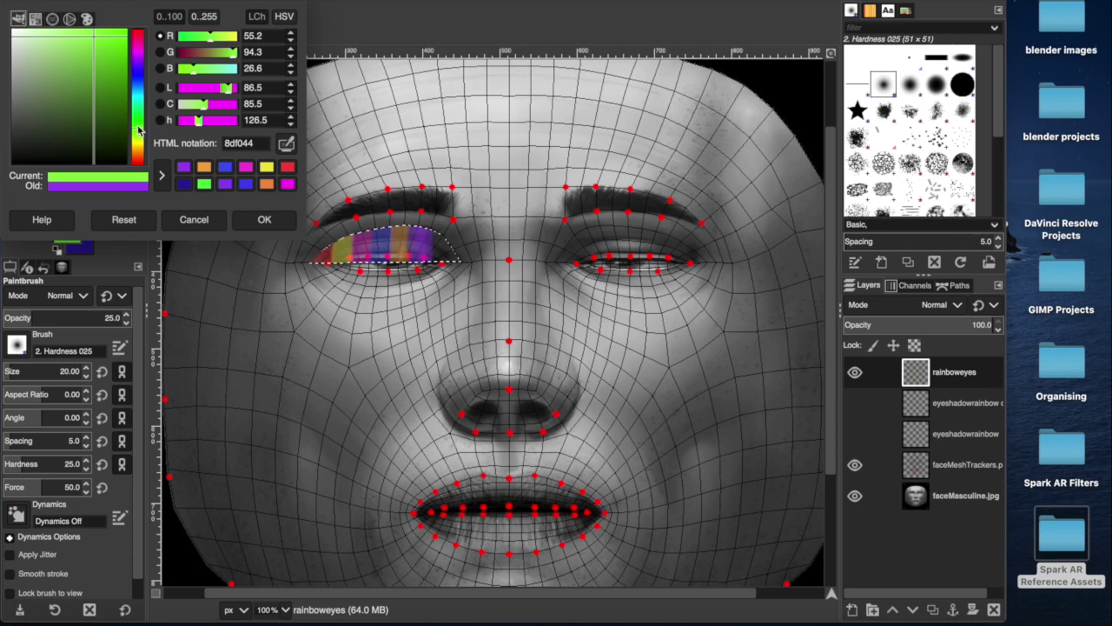
{"action": "left_click", "coordinate": [261, 220]}
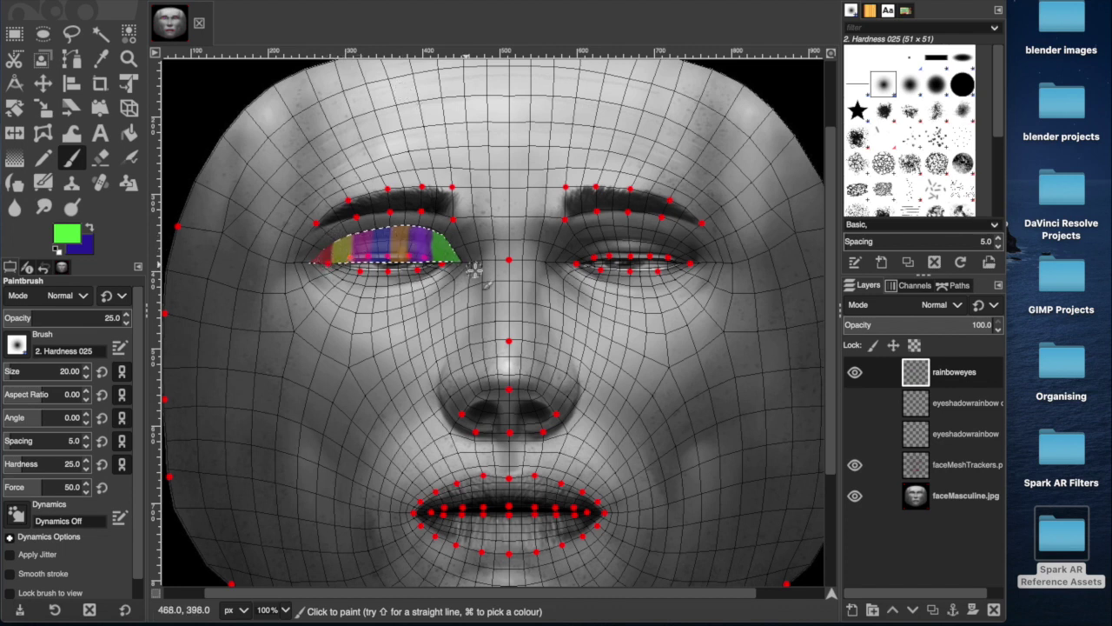
Step: Try green Pencil strokes over the painted eyelid, including thin scribbles at size 1, and undo them
{"action": "left_click", "coordinate": [47, 159]}
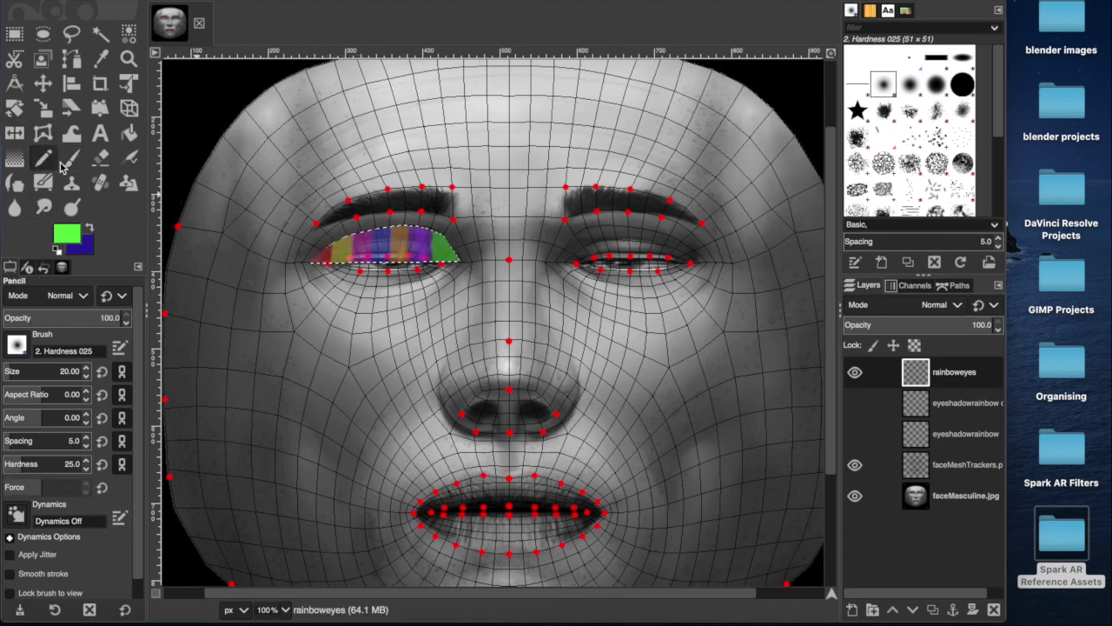
{"action": "key", "text": "super+z"}
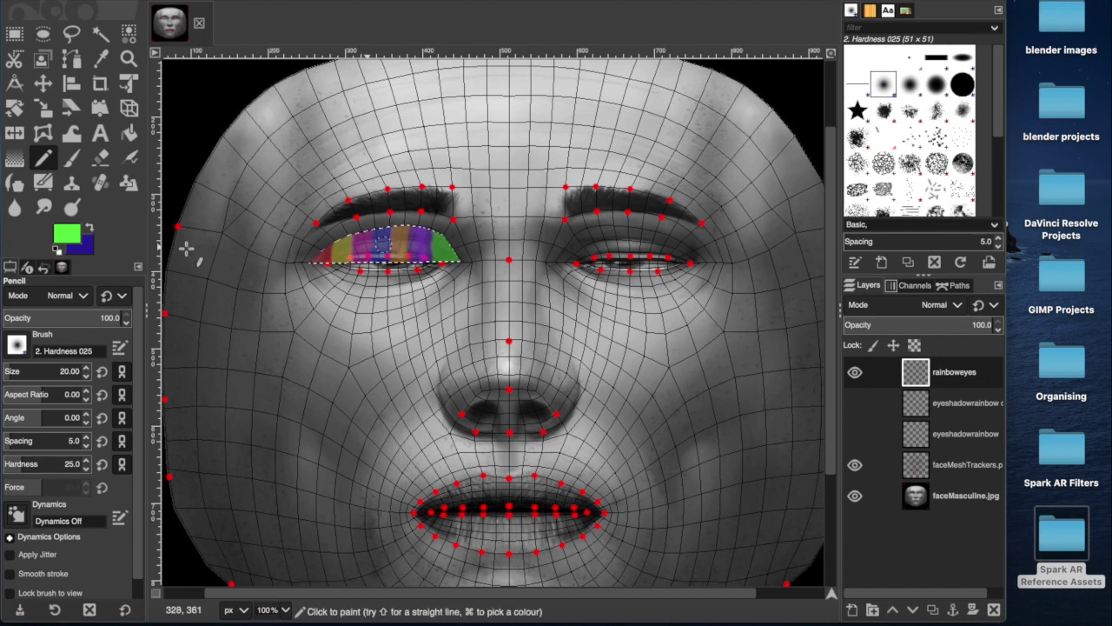
{"action": "left_click_drag", "start_coordinate": [21, 373], "coordinate": [3, 373]}
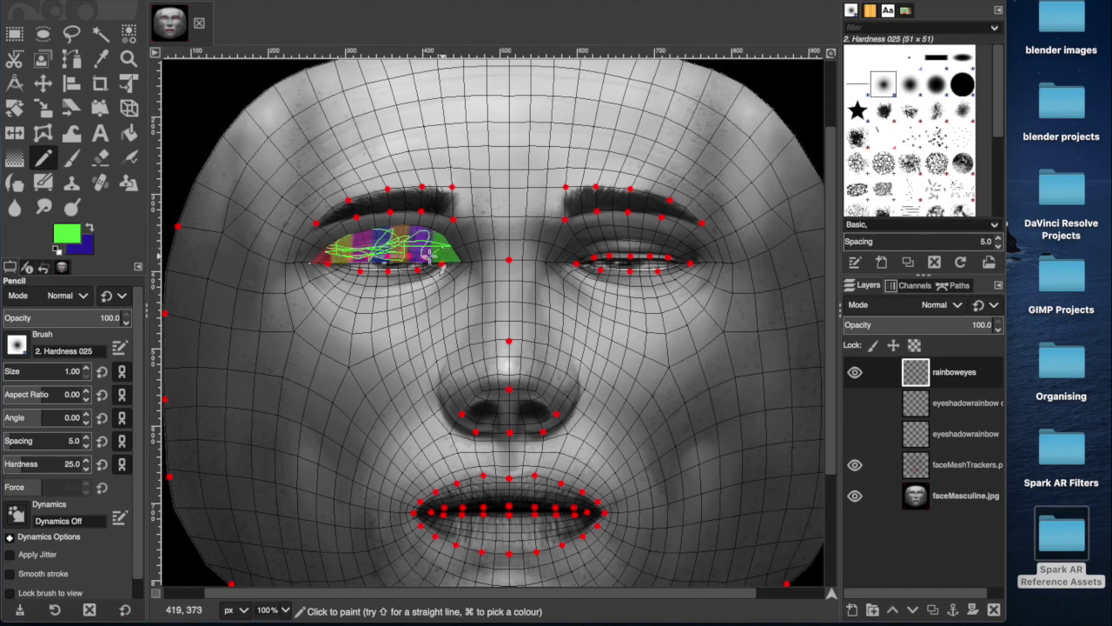
{"action": "key", "text": "super+z"}
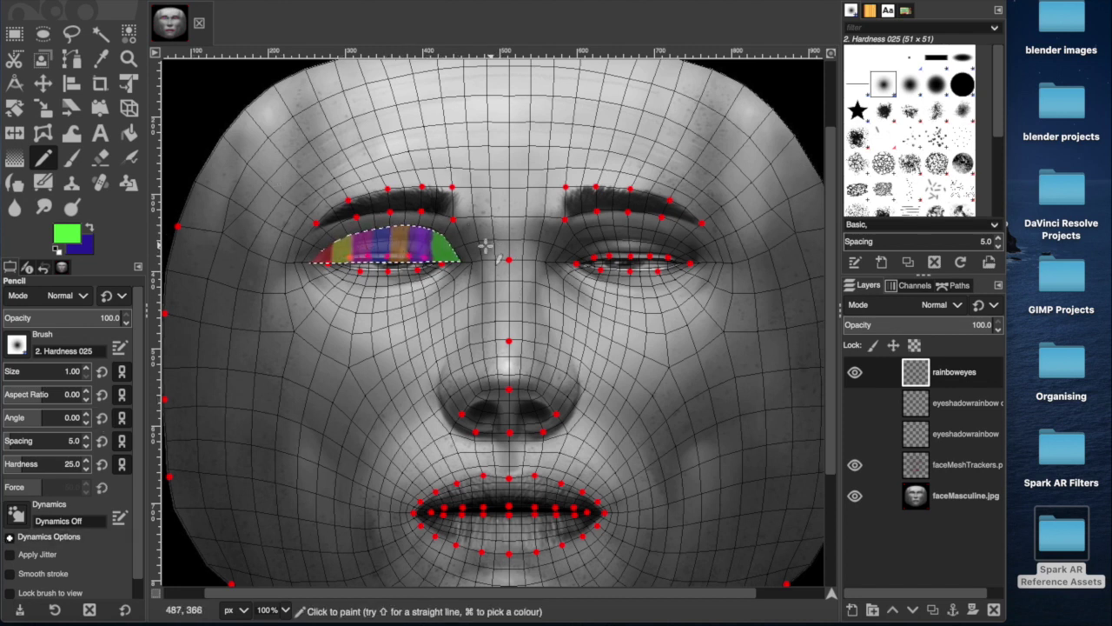
Step: Blend the eyelid's colour stripes with the Smudge tool at size 20
{"action": "left_click", "coordinate": [42, 206]}
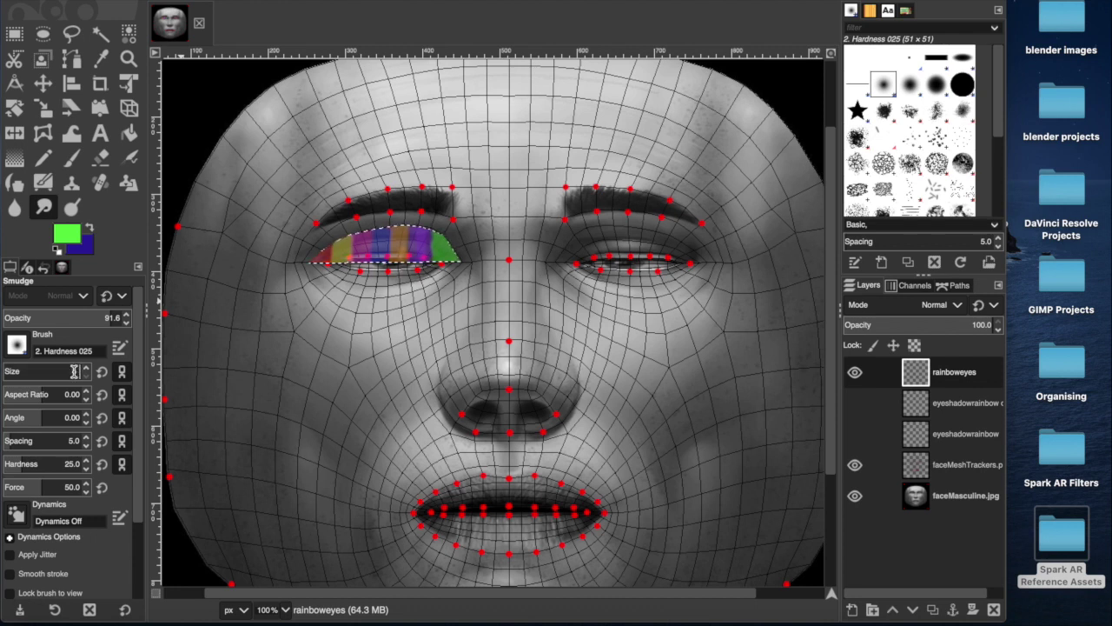
{"action": "type", "text": "20"}
{"action": "key", "text": "Return"}
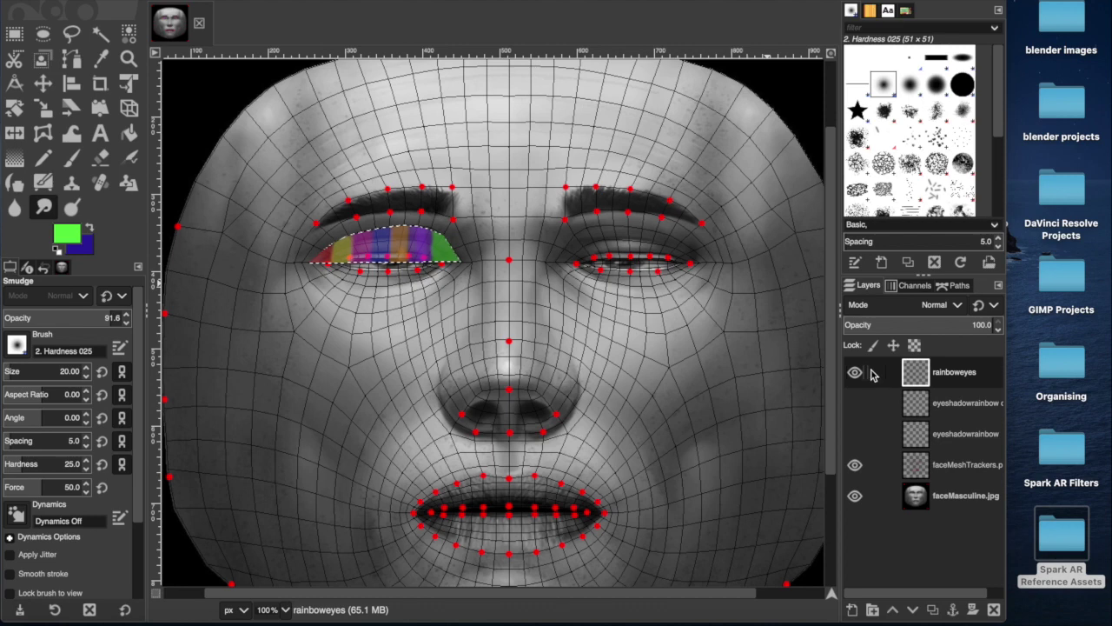
Step: Duplicate the rainboweyes layer
{"action": "left_click", "coordinate": [853, 609]}
{"action": "left_click", "coordinate": [1018, 604]}
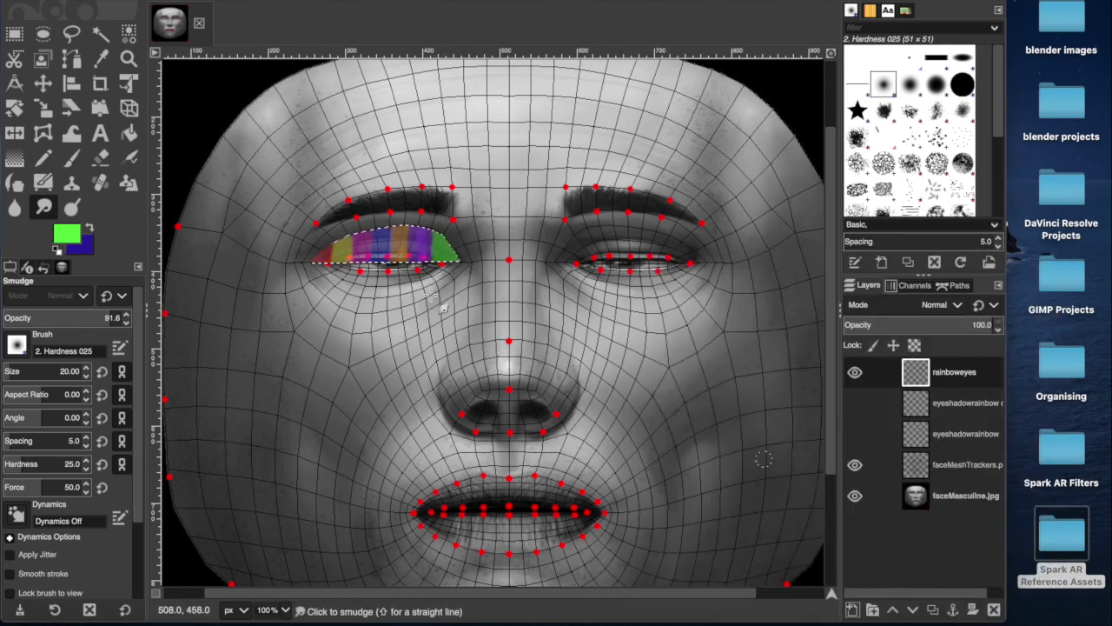
{"action": "right_click", "coordinate": [939, 378]}
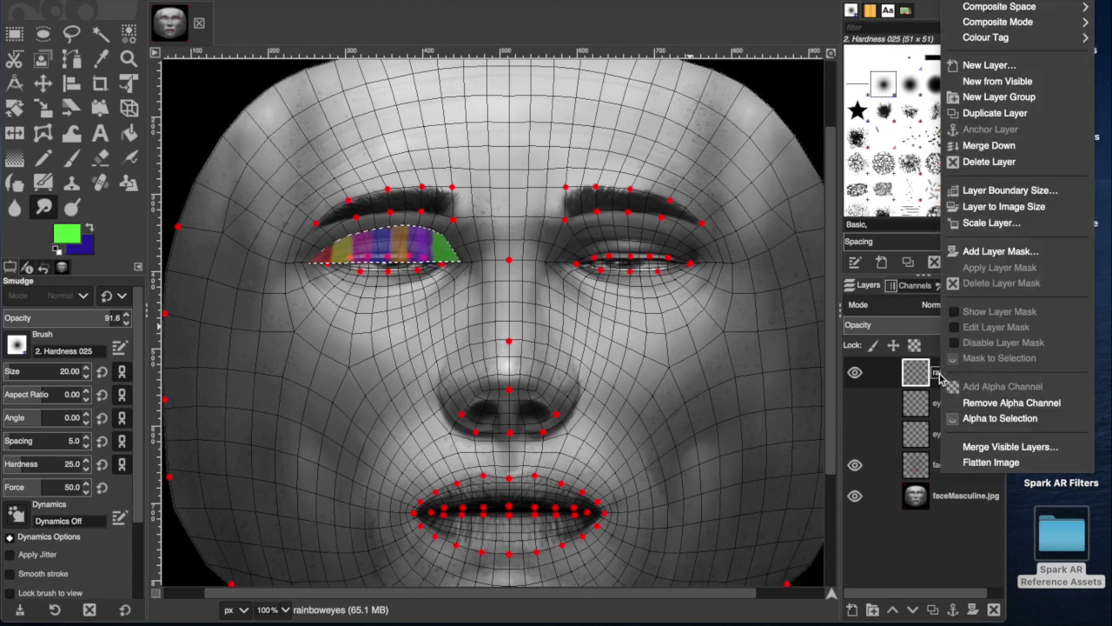
{"action": "left_click", "coordinate": [991, 113]}
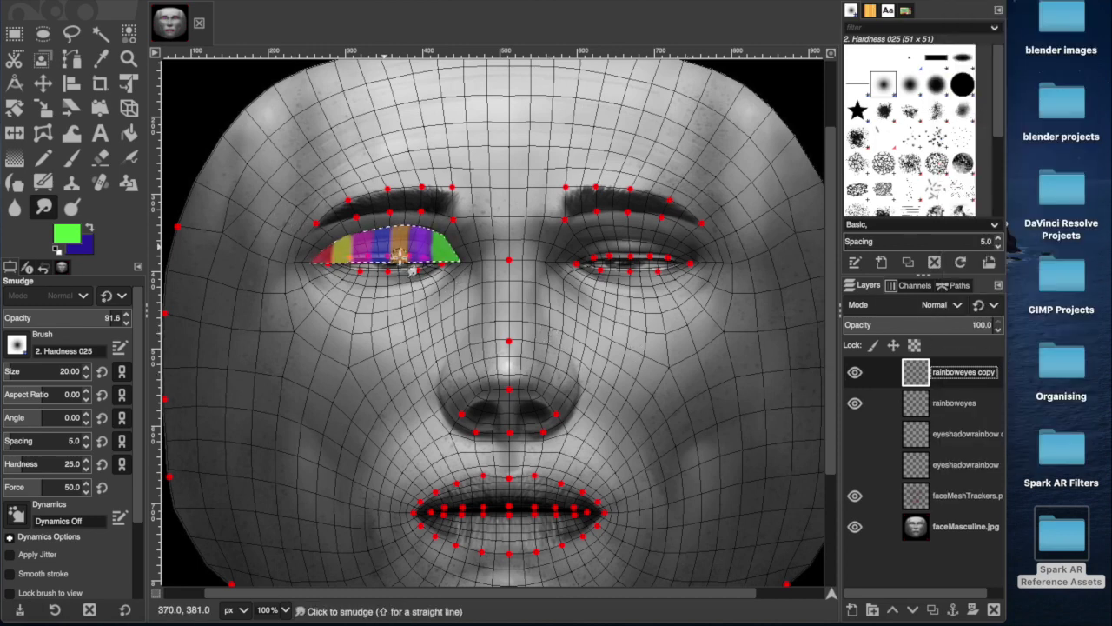
Step: Flip the selected eyeshadow on the rainboweyes copy layer horizontally
{"action": "key", "text": "m"}
{"action": "mouse_move", "coordinate": [396, 245]}
{"action": "left_mouse_down"}
{"action": "mouse_move", "coordinate": [495, 254]}
{"action": "mouse_move", "coordinate": [351, 240]}
{"action": "left_mouse_up"}
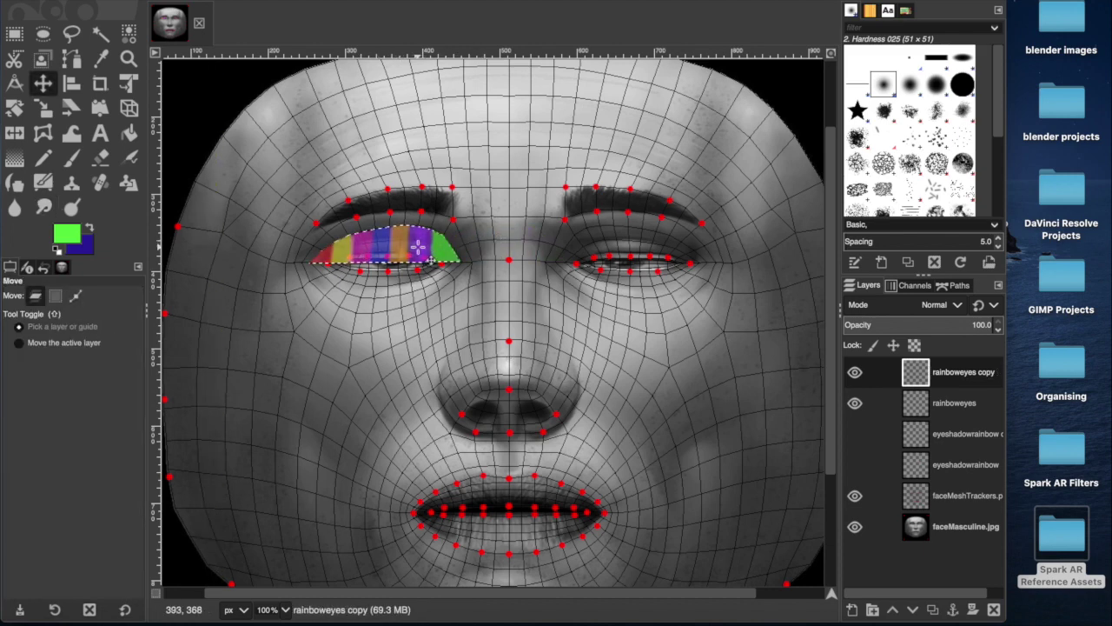
{"action": "left_click", "coordinate": [15, 137]}
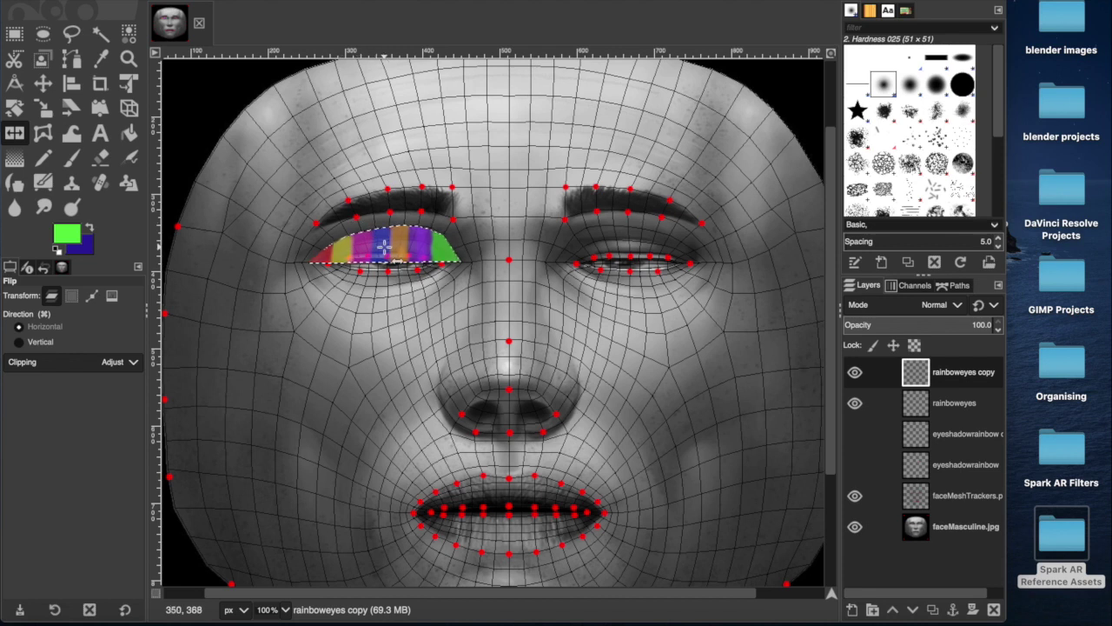
{"action": "left_click", "coordinate": [385, 250]}
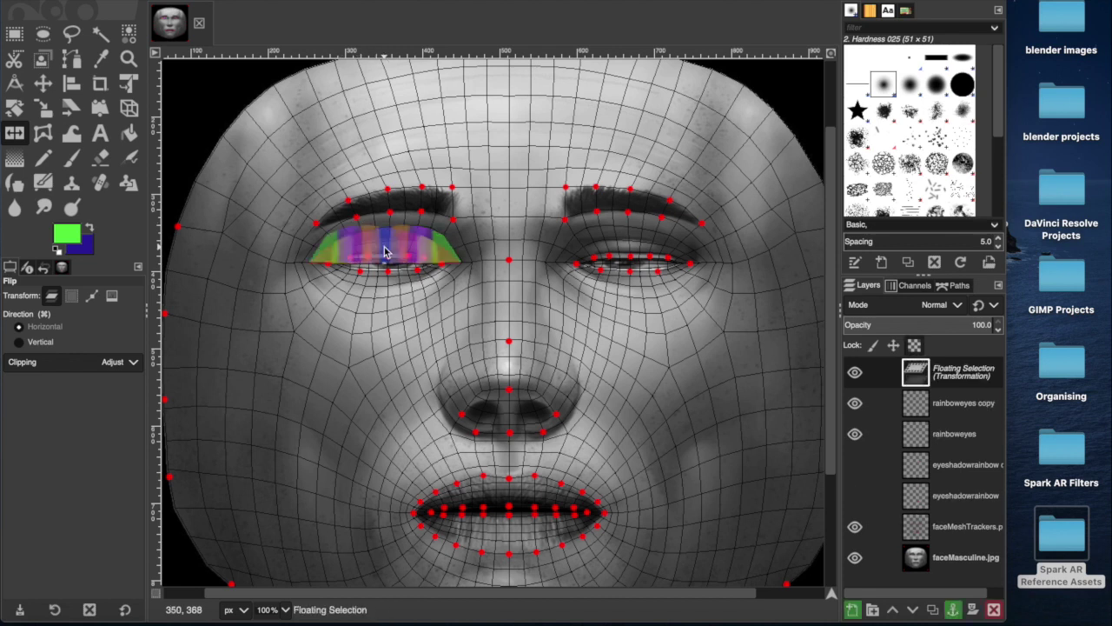
Step: Move the flipped eyeshadow about 321 px horizontally so it covers the opposite upper eyelid
{"action": "key", "text": "m"}
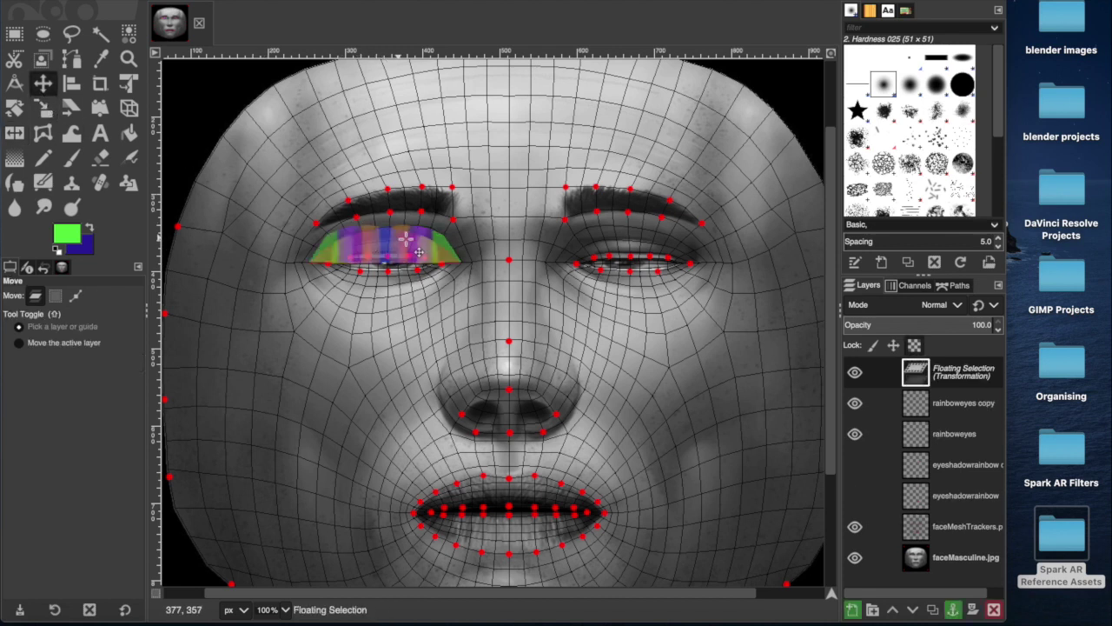
{"action": "left_click_drag", "start_coordinate": [386, 251], "coordinate": [634, 247]}
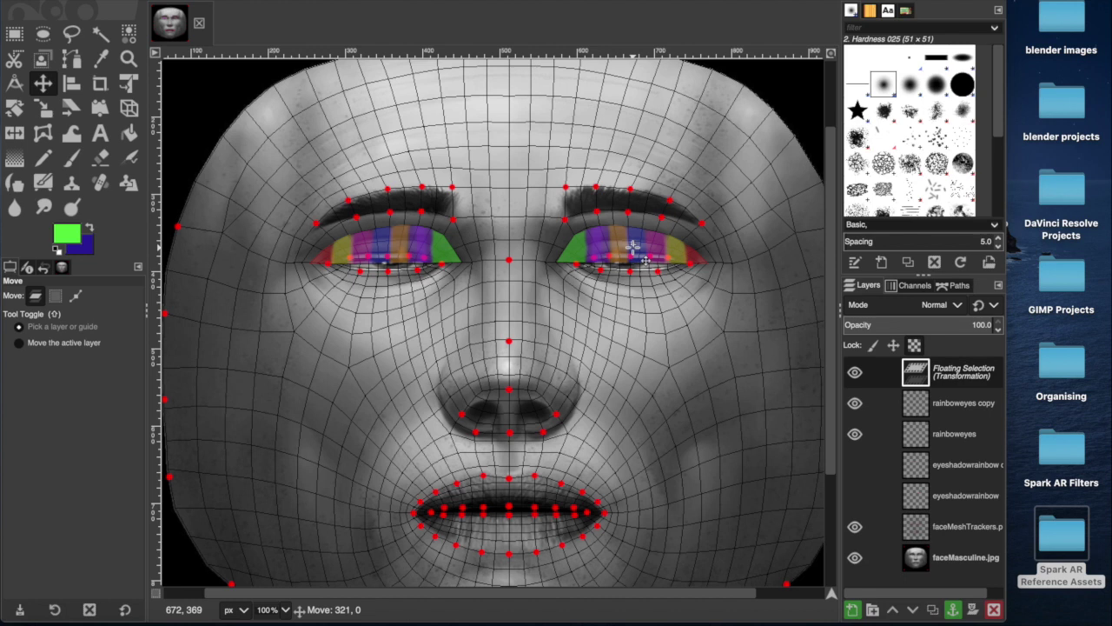
{"action": "left_click_drag", "start_coordinate": [634, 248], "coordinate": [634, 248]}
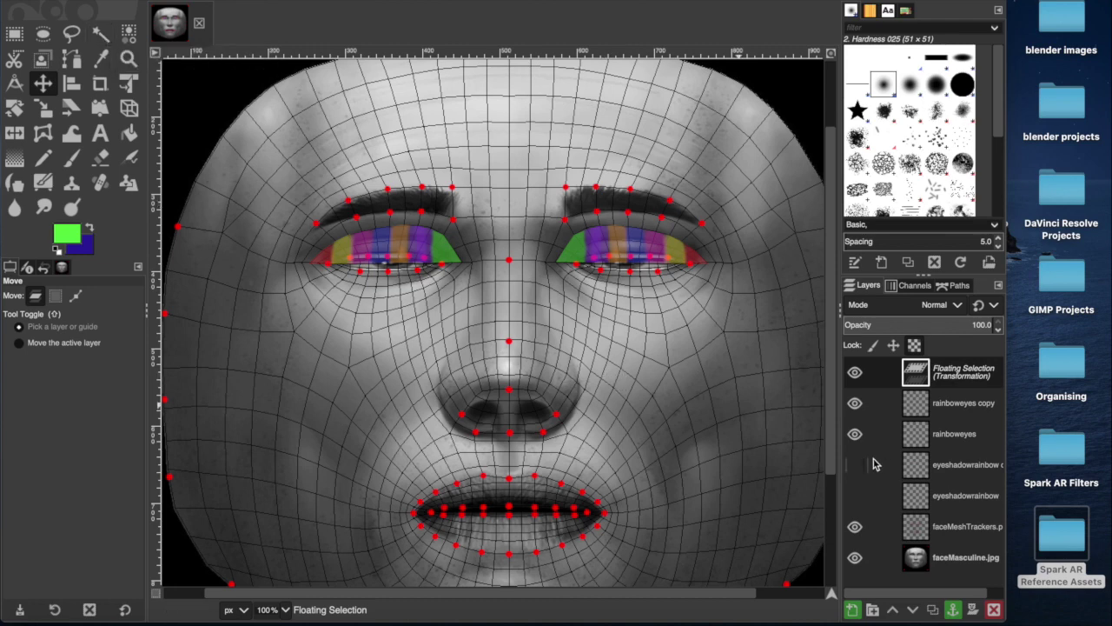
Step: Hide the faceMeshTrackers and faceMasculine.jpg layers, leaving only the two rainbow eyeshadows on the transparent canvas
{"action": "left_click", "coordinate": [855, 526]}
{"action": "left_click", "coordinate": [855, 557]}
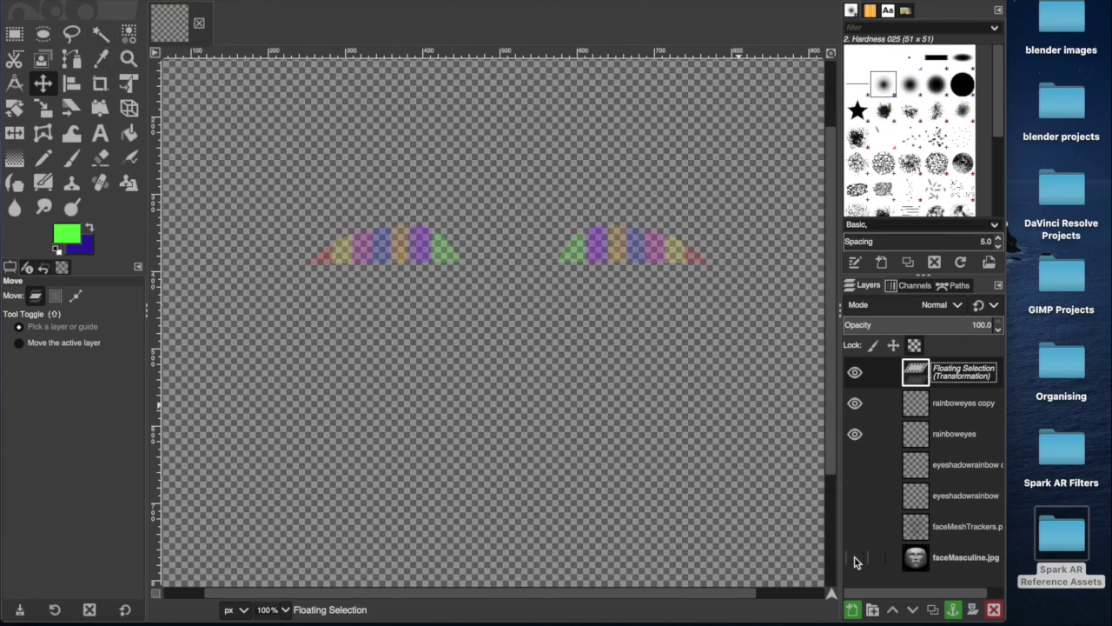
{"action": "mouse_move", "coordinate": [855, 562]}
{"action": "left_mouse_down"}
{"action": "mouse_move", "coordinate": [856, 527]}
{"action": "mouse_move", "coordinate": [855, 557]}
{"action": "left_mouse_up"}
{"action": "left_click", "coordinate": [857, 554]}
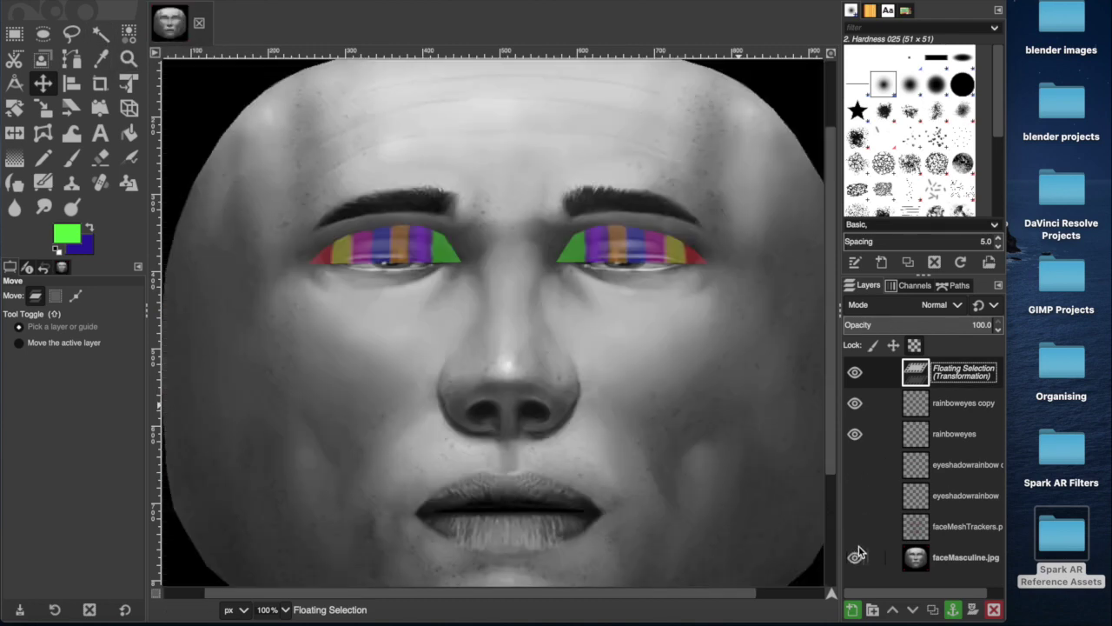
{"action": "scroll", "coordinate": [726, 465], "scroll_direction": "down", "scroll_amount": 2, "text": "ctrl"}
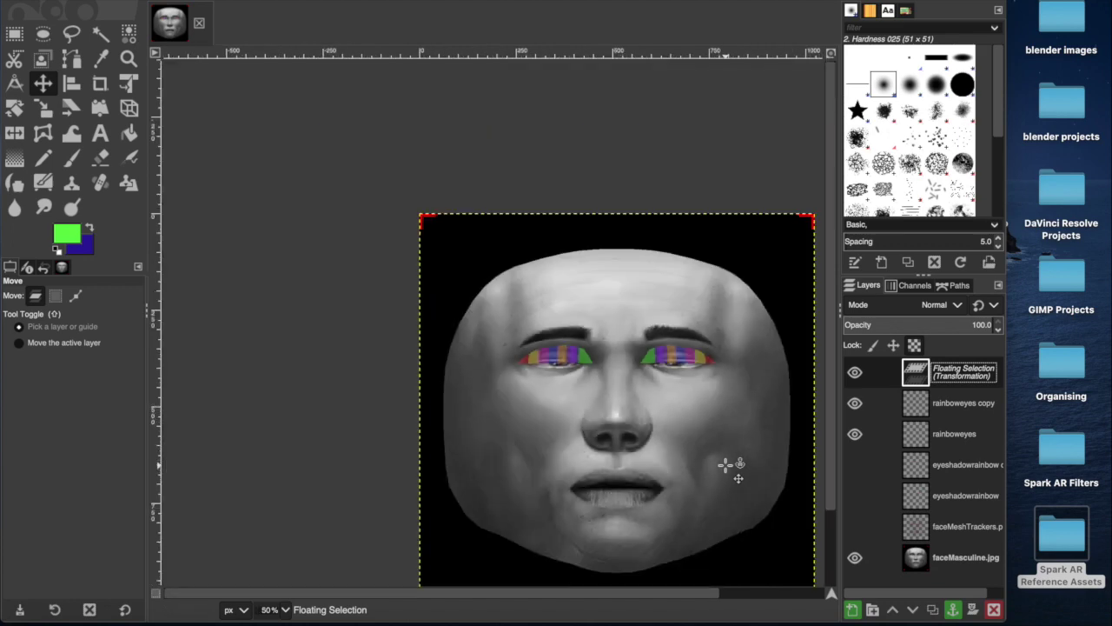
{"action": "scroll", "coordinate": [726, 465], "scroll_direction": "up", "scroll_amount": 1, "text": "ctrl"}
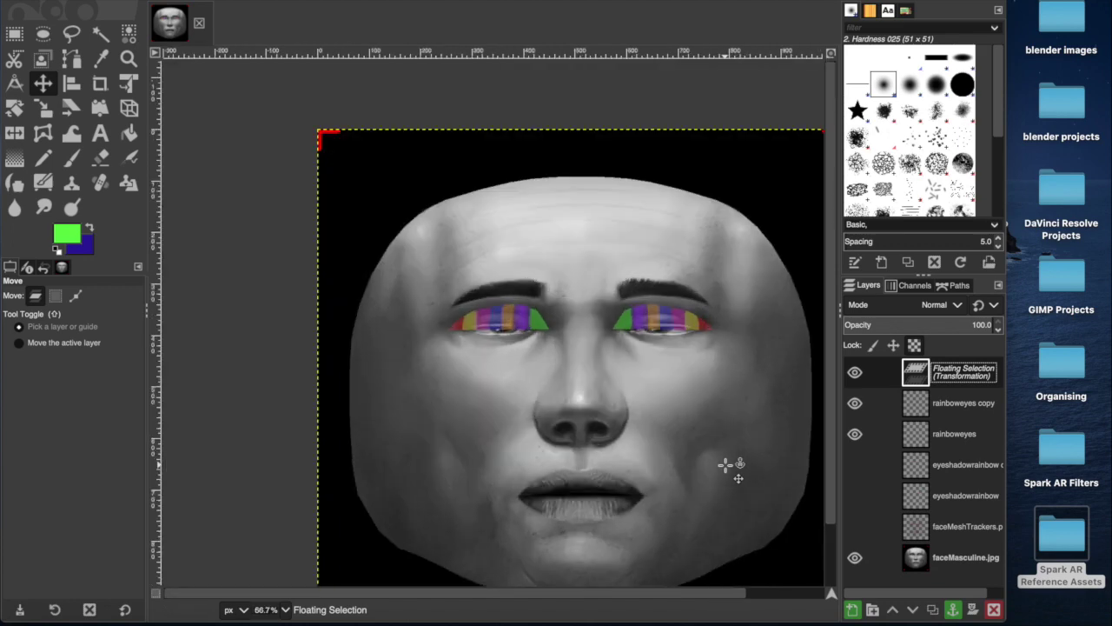
{"action": "left_click", "coordinate": [856, 527]}
{"action": "left_click", "coordinate": [856, 527]}
{"action": "key", "text": "shift+j"}
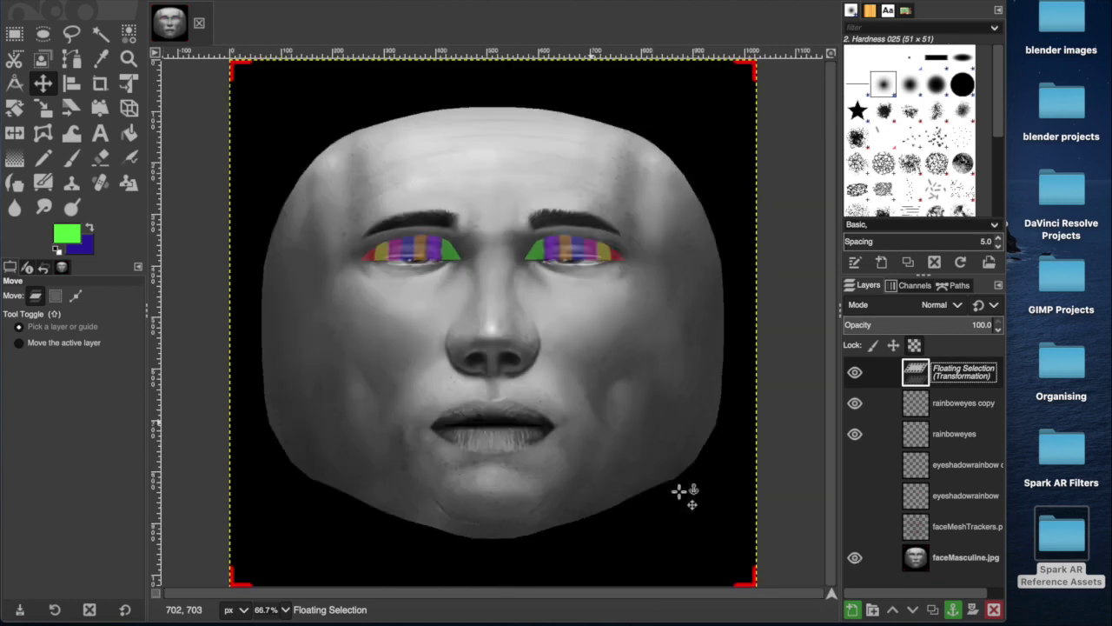
{"action": "left_click", "coordinate": [857, 560]}
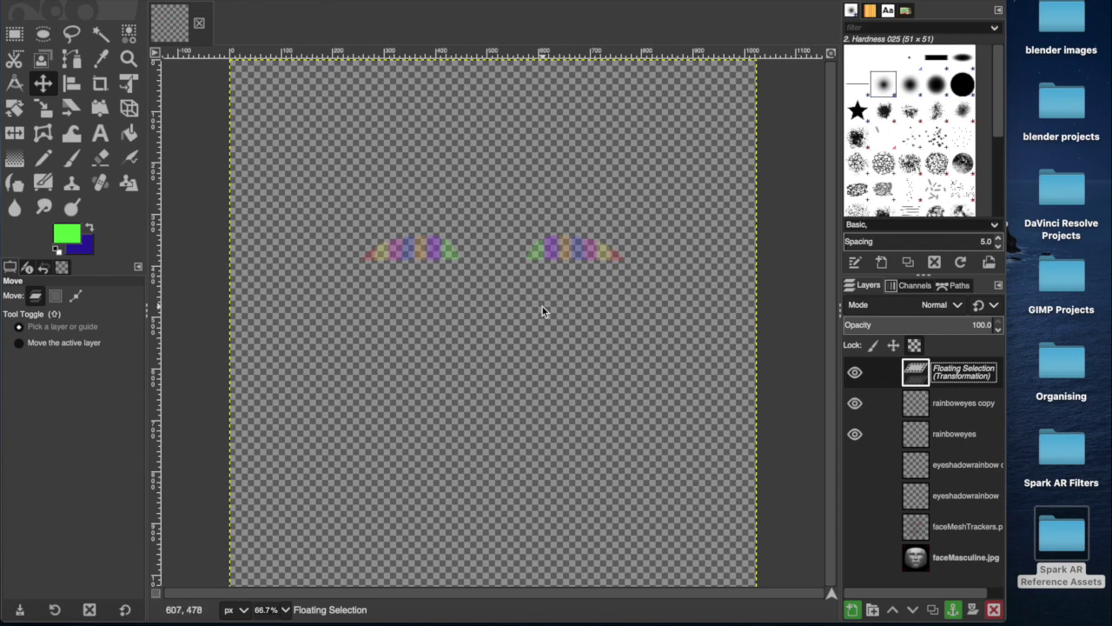
Step: Export the image to the Desktop as "raimbow eyes.png" with the default PNG options
{"action": "key", "text": "super+shift+e"}
{"action": "type", "text": "rainbow eyes"}
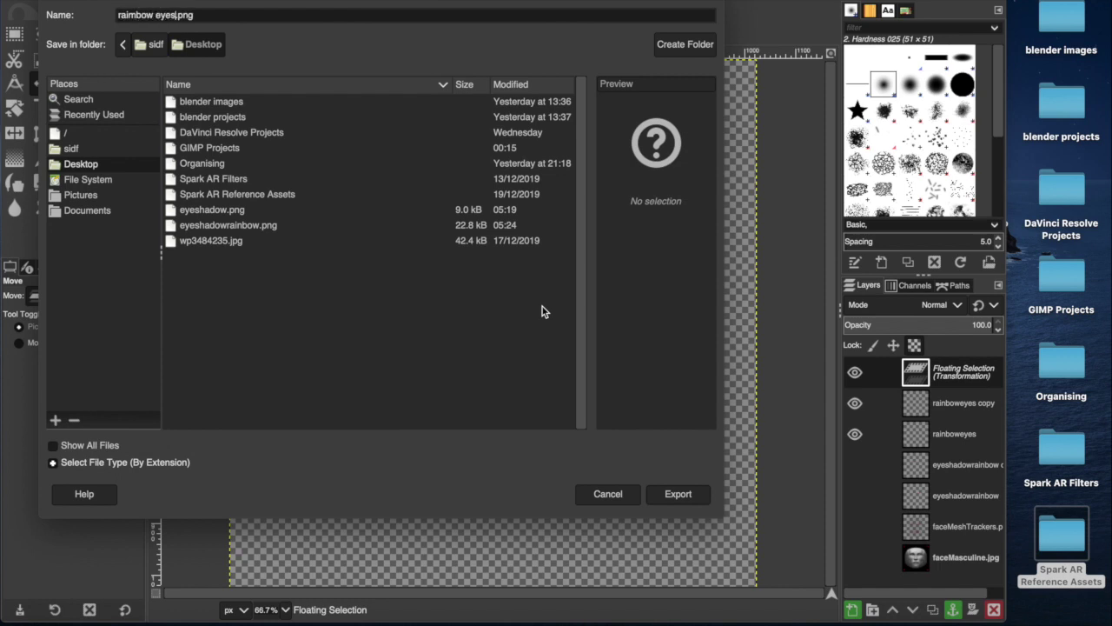
{"action": "key", "text": "Return"}
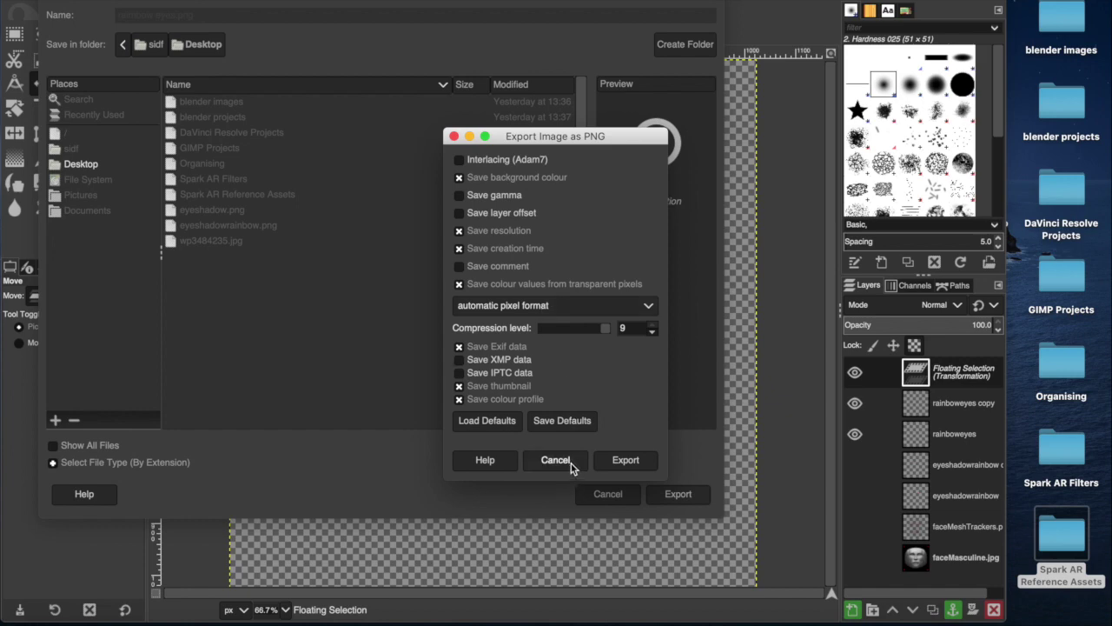
{"action": "key", "text": "Return"}
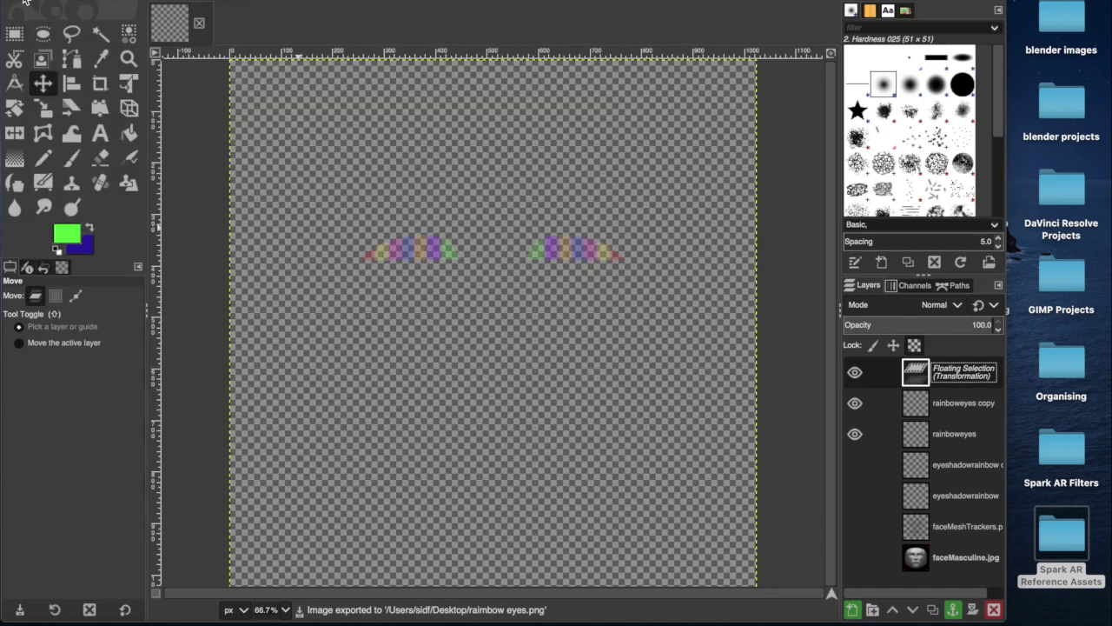
Step: Switch to Spark AR, load raimbow eyes.png from the Desktop as material0's face paint texture, and enlarge the device preview
{"action": "left_click", "coordinate": [26, 3]}
{"action": "key", "text": "super+Tab"}
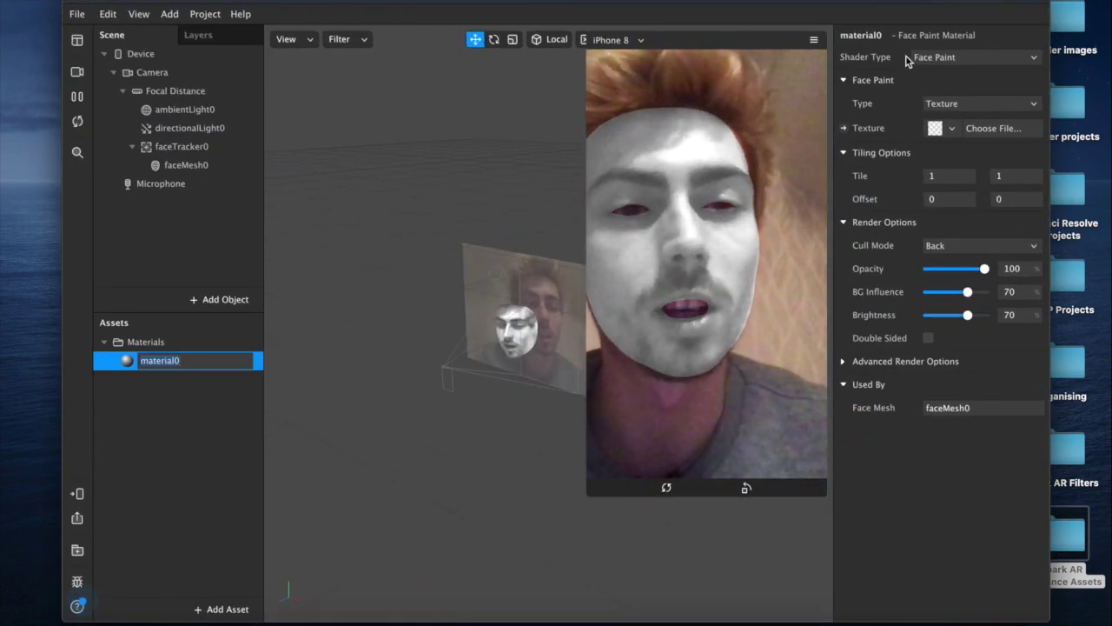
{"action": "left_click", "coordinate": [999, 130]}
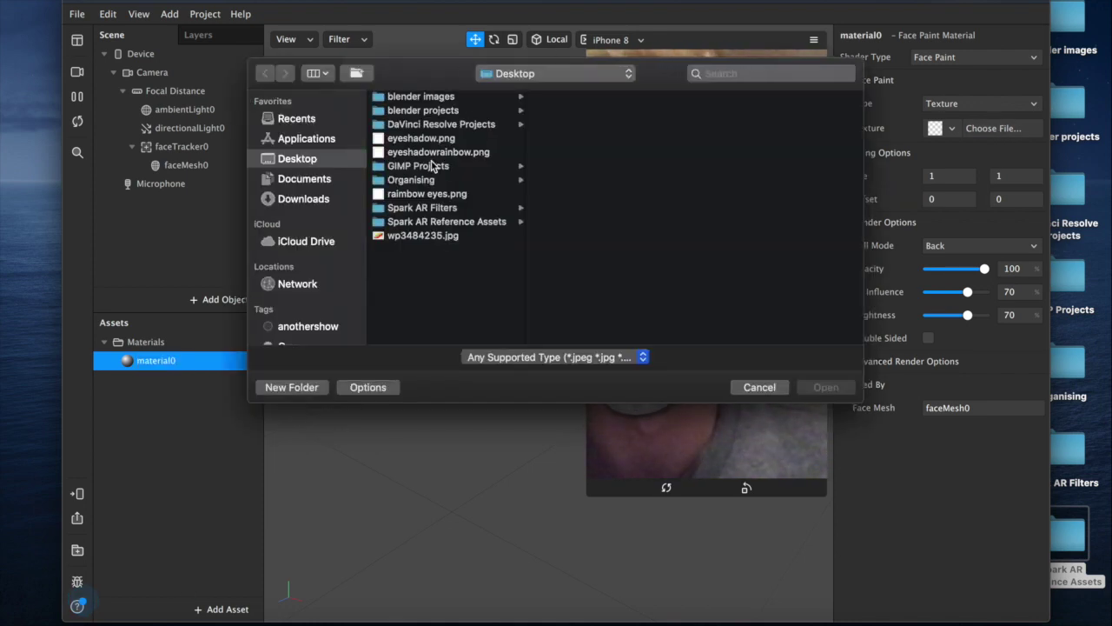
{"action": "left_click", "coordinate": [422, 197]}
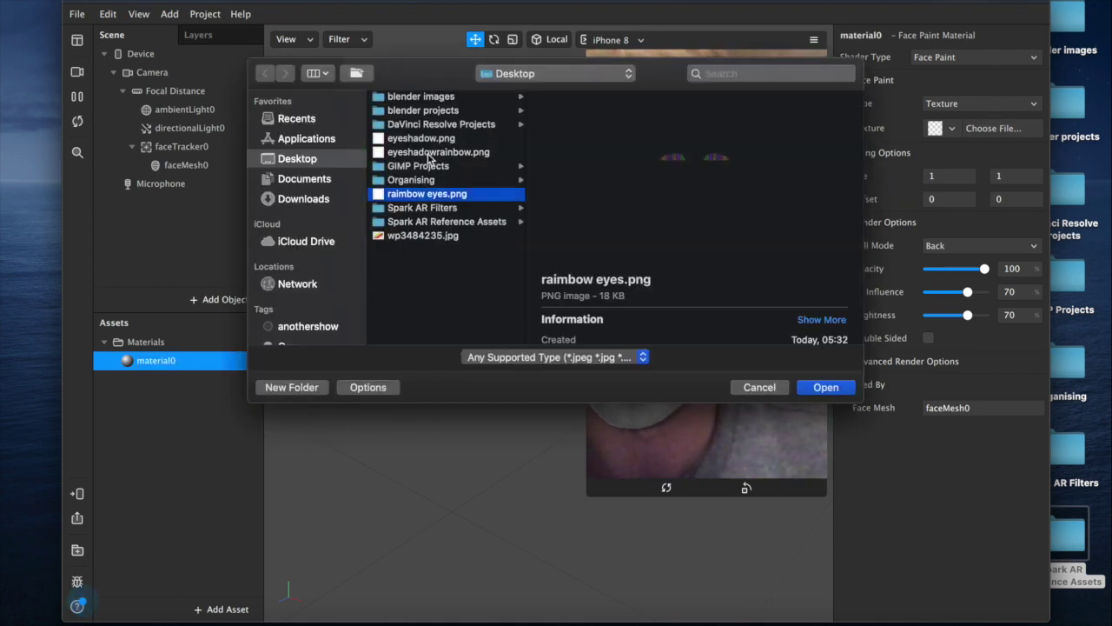
{"action": "left_click", "coordinate": [435, 140]}
{"action": "left_click", "coordinate": [434, 154]}
{"action": "left_click", "coordinate": [437, 196]}
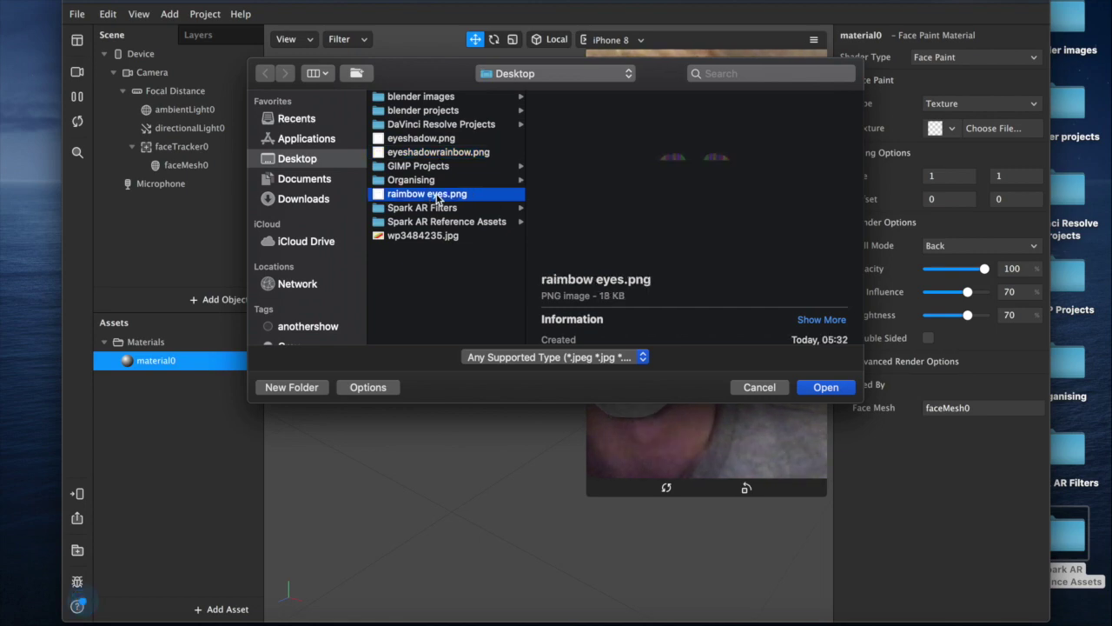
{"action": "double_click", "coordinate": [437, 196]}
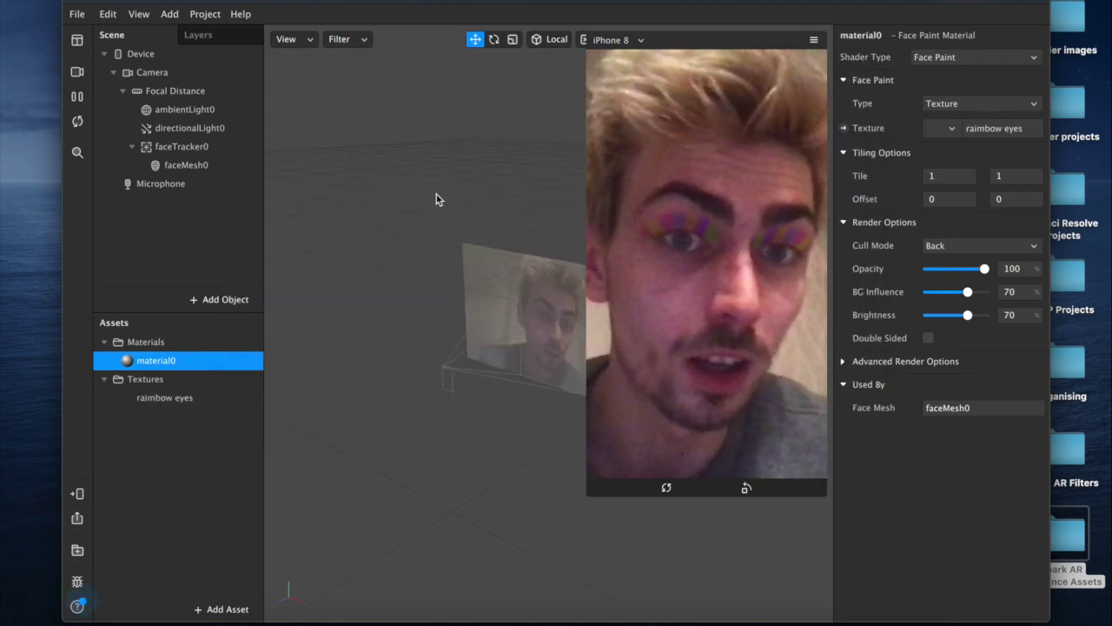
{"action": "left_click_drag", "start_coordinate": [585, 494], "coordinate": [433, 571]}
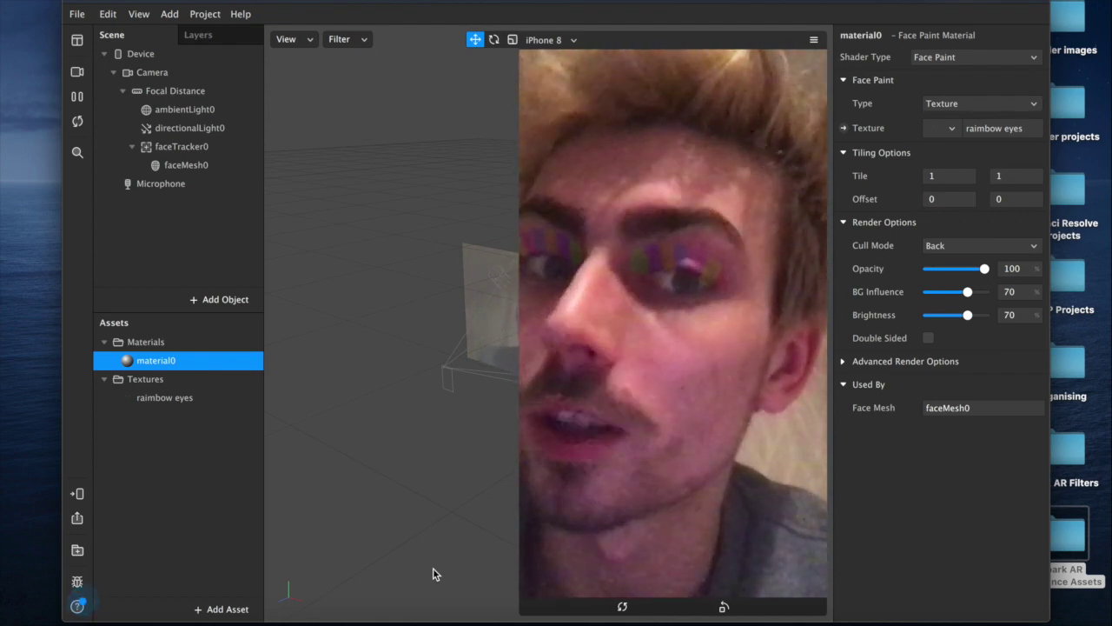
Step: Try the Standard, Flat and Physically-Based shader types on material0, and return it to Face Paint
{"action": "left_click", "coordinate": [985, 59]}
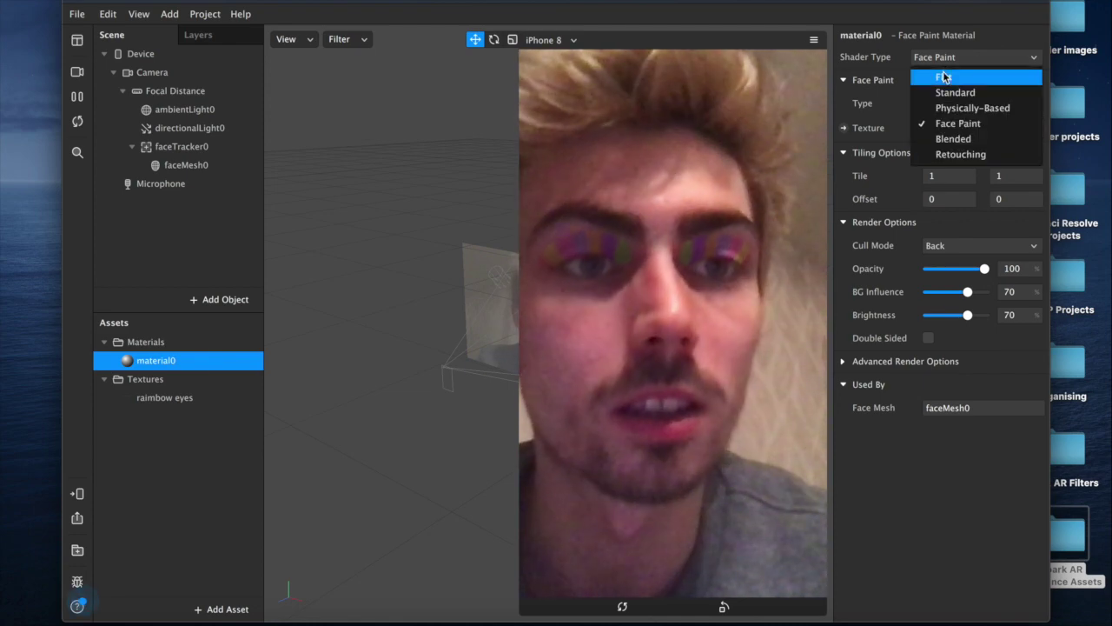
{"action": "left_click", "coordinate": [948, 92]}
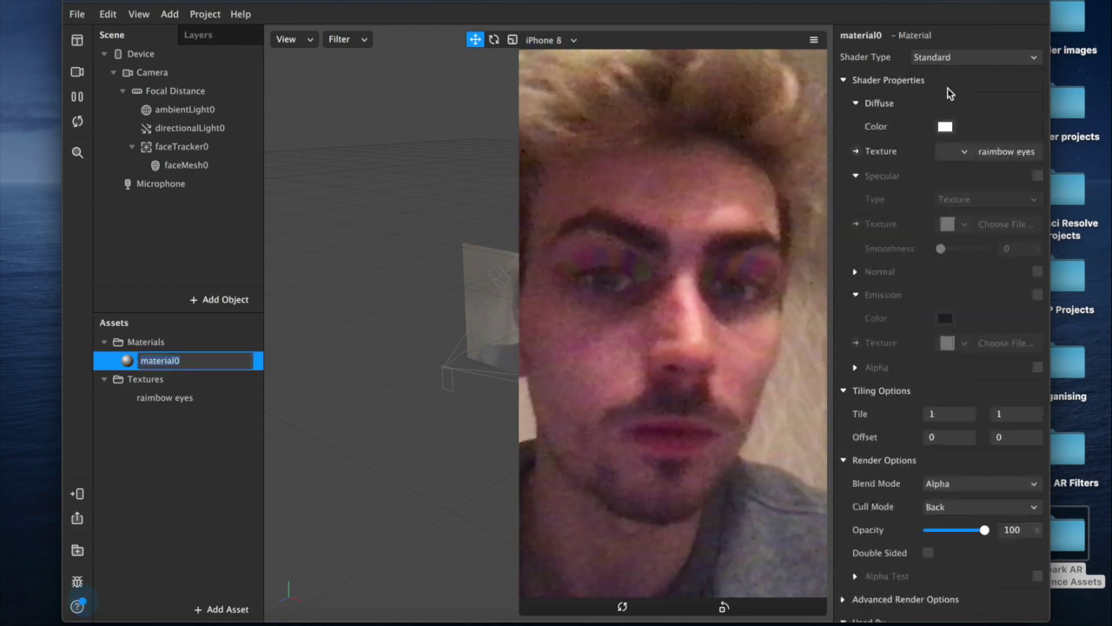
{"action": "left_click", "coordinate": [948, 57]}
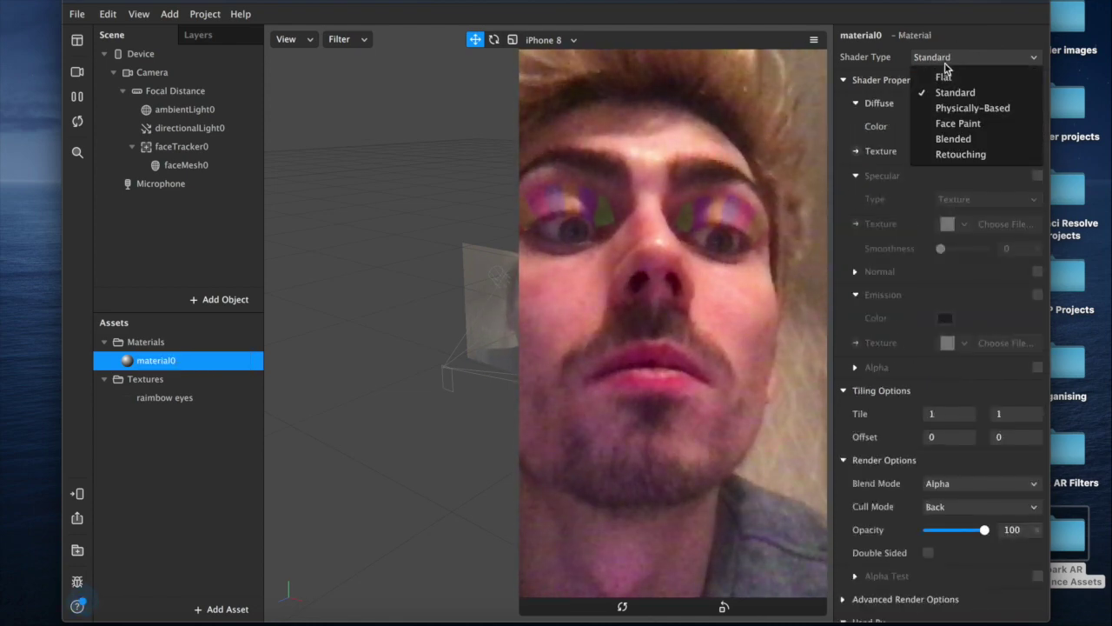
{"action": "left_click", "coordinate": [940, 76]}
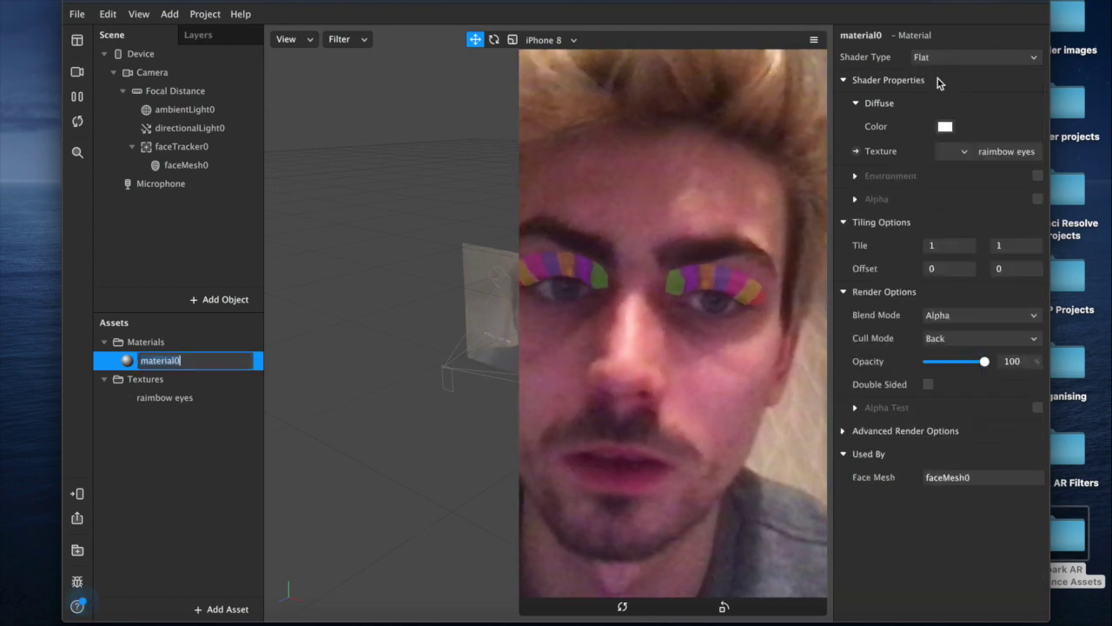
{"action": "left_click", "coordinate": [982, 57]}
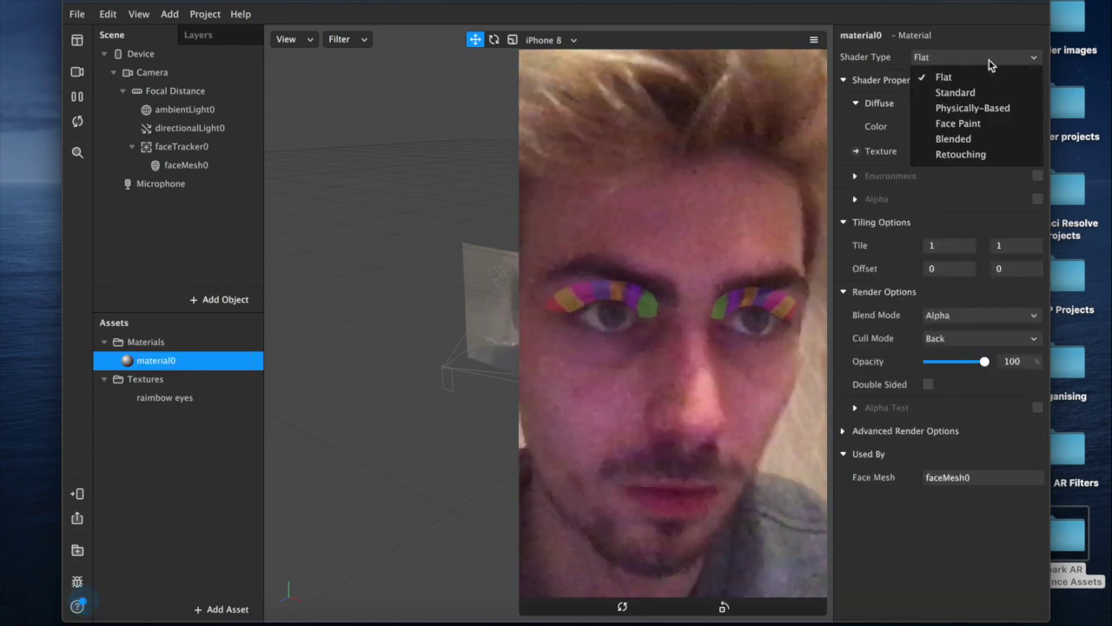
{"action": "left_click", "coordinate": [982, 107]}
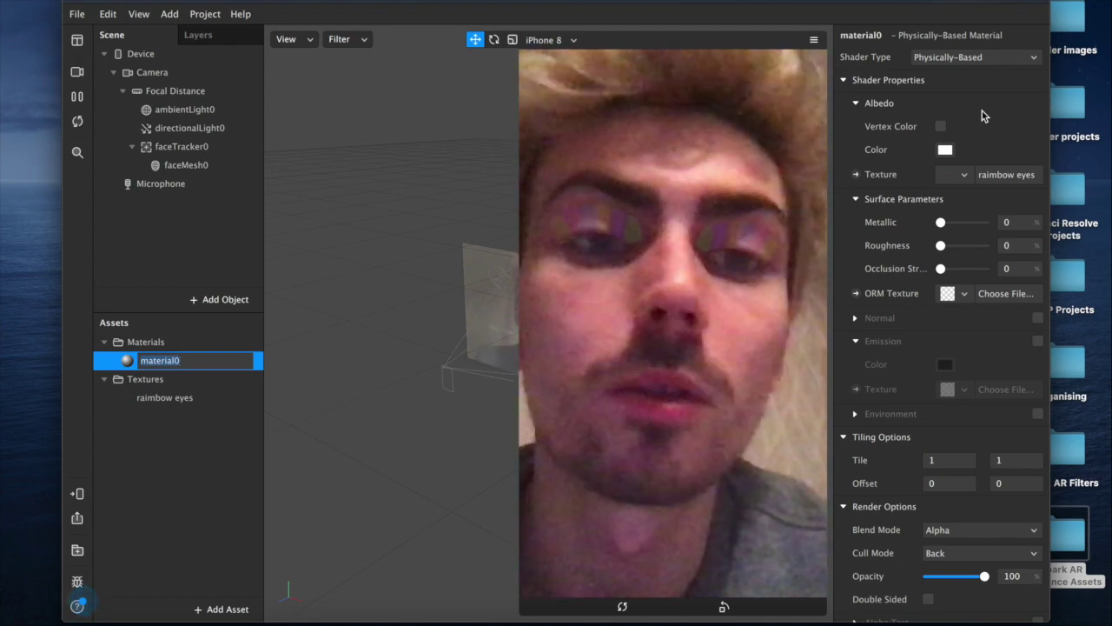
{"action": "left_click", "coordinate": [1019, 59]}
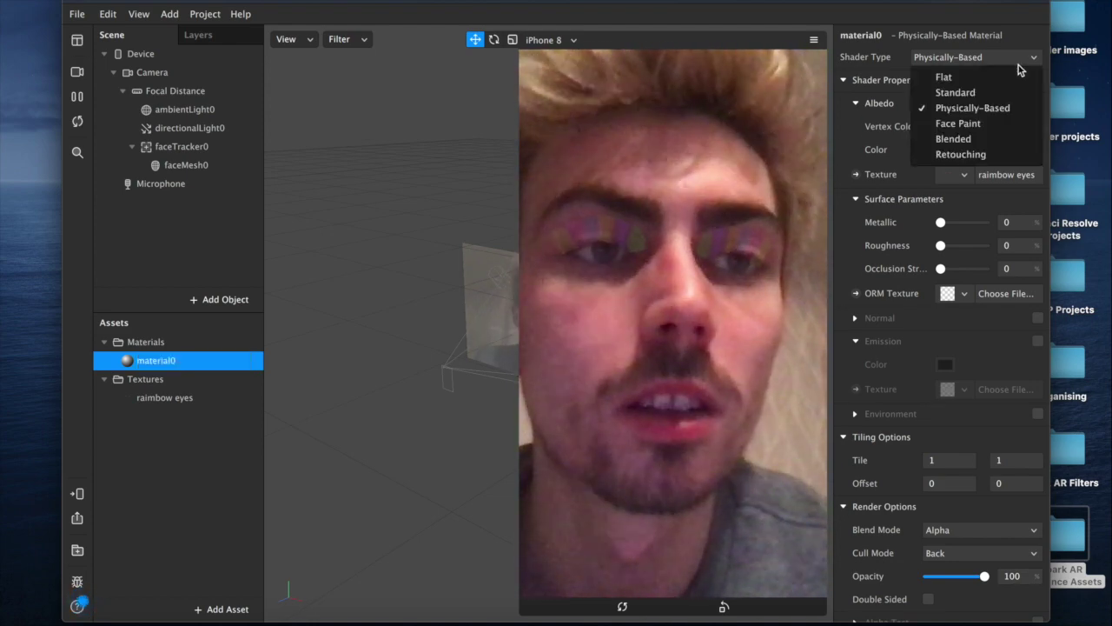
{"action": "left_click", "coordinate": [956, 123]}
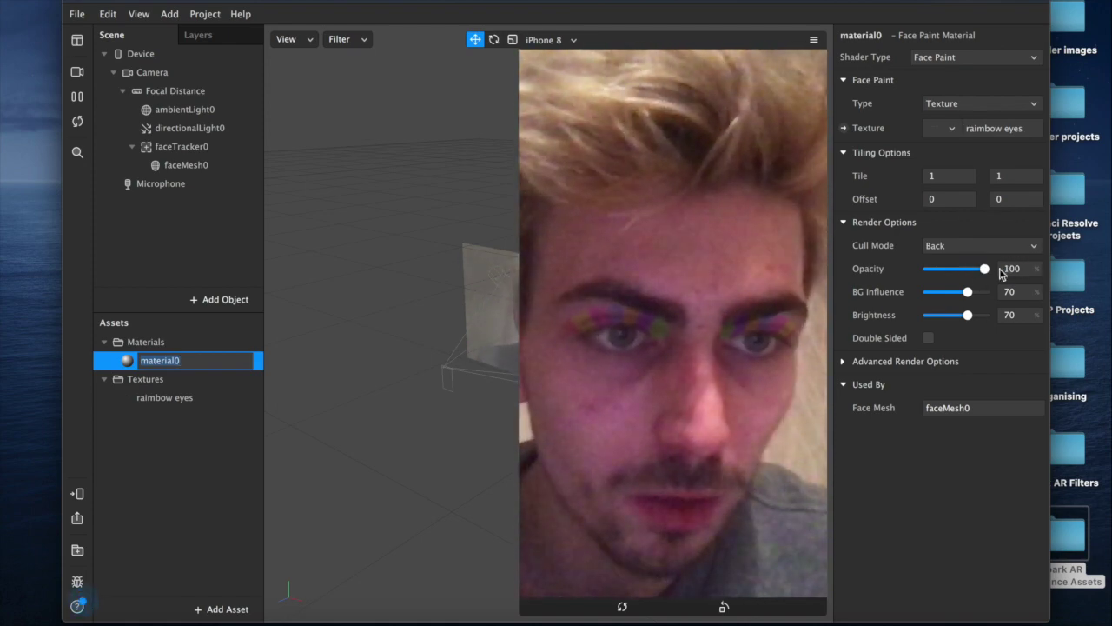
Step: Set material0's Opacity to 60%, BG Influence to 100% and Brightness to 45%
{"action": "mouse_move", "coordinate": [963, 271]}
{"action": "left_mouse_down"}
{"action": "mouse_move", "coordinate": [941, 269]}
{"action": "mouse_move", "coordinate": [986, 269]}
{"action": "mouse_move", "coordinate": [944, 268]}
{"action": "mouse_move", "coordinate": [972, 269]}
{"action": "mouse_move", "coordinate": [962, 270]}
{"action": "left_mouse_up"}
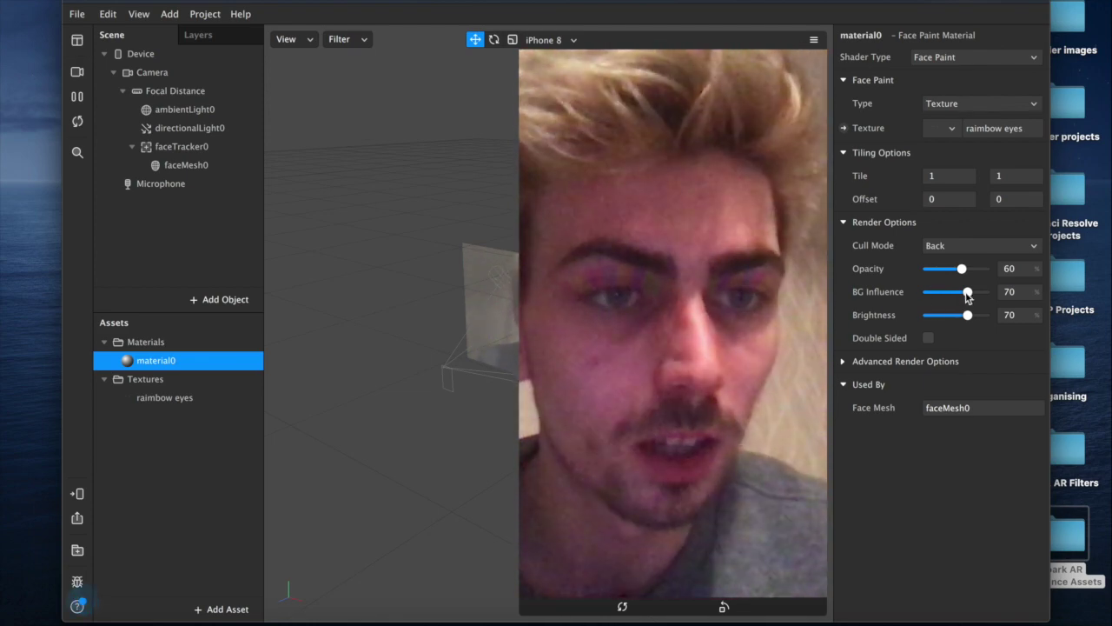
{"action": "left_click_drag", "start_coordinate": [967, 294], "coordinate": [823, 285]}
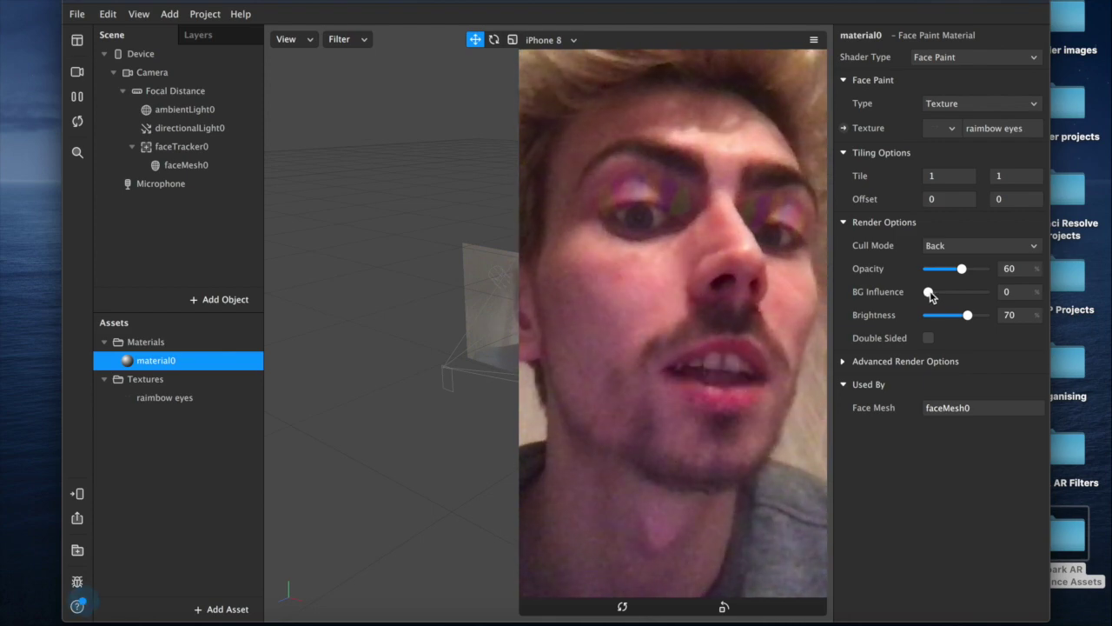
{"action": "left_click_drag", "start_coordinate": [938, 294], "coordinate": [996, 293]}
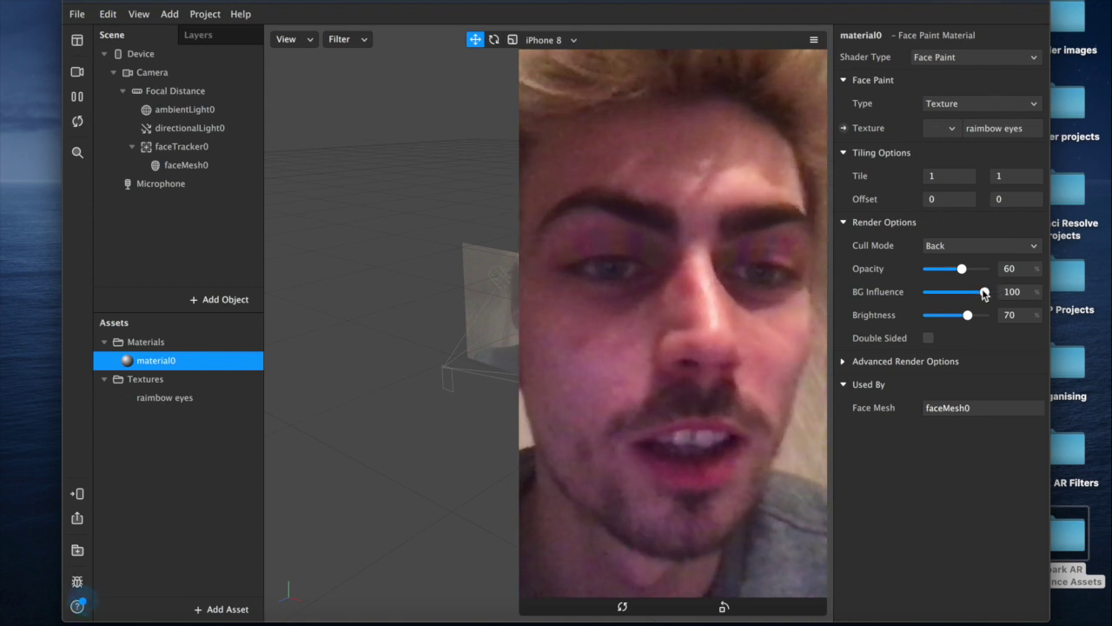
{"action": "mouse_move", "coordinate": [968, 315]}
{"action": "left_mouse_down"}
{"action": "mouse_move", "coordinate": [930, 318]}
{"action": "mouse_move", "coordinate": [954, 315]}
{"action": "left_mouse_up"}
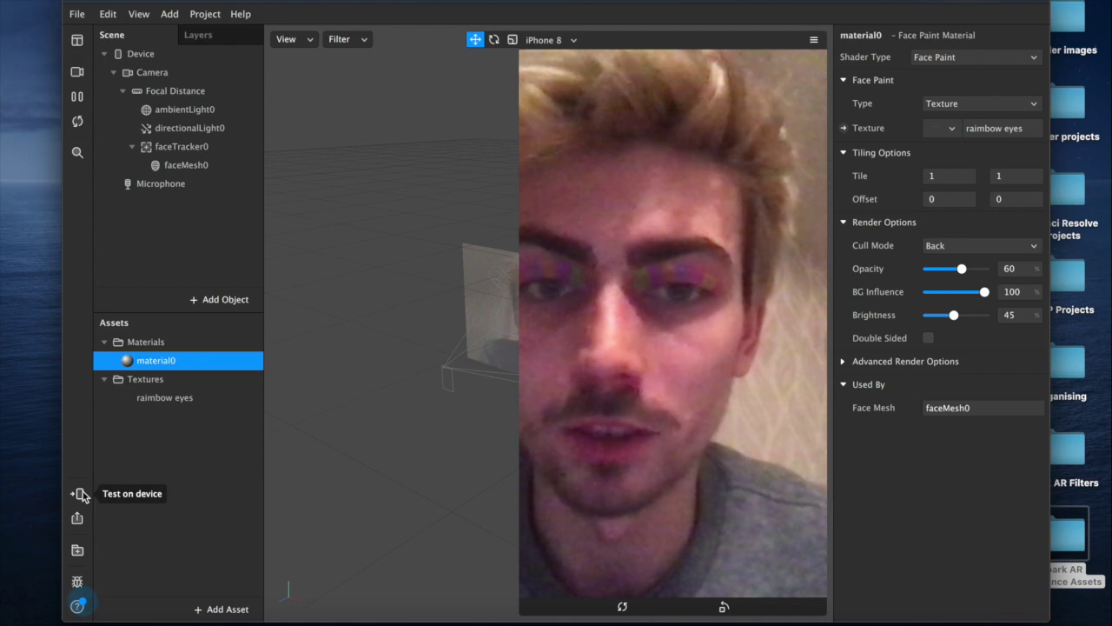
Step: Turn on No compression for the raimbow eyes texture on all device types
{"action": "left_click", "coordinate": [170, 398]}
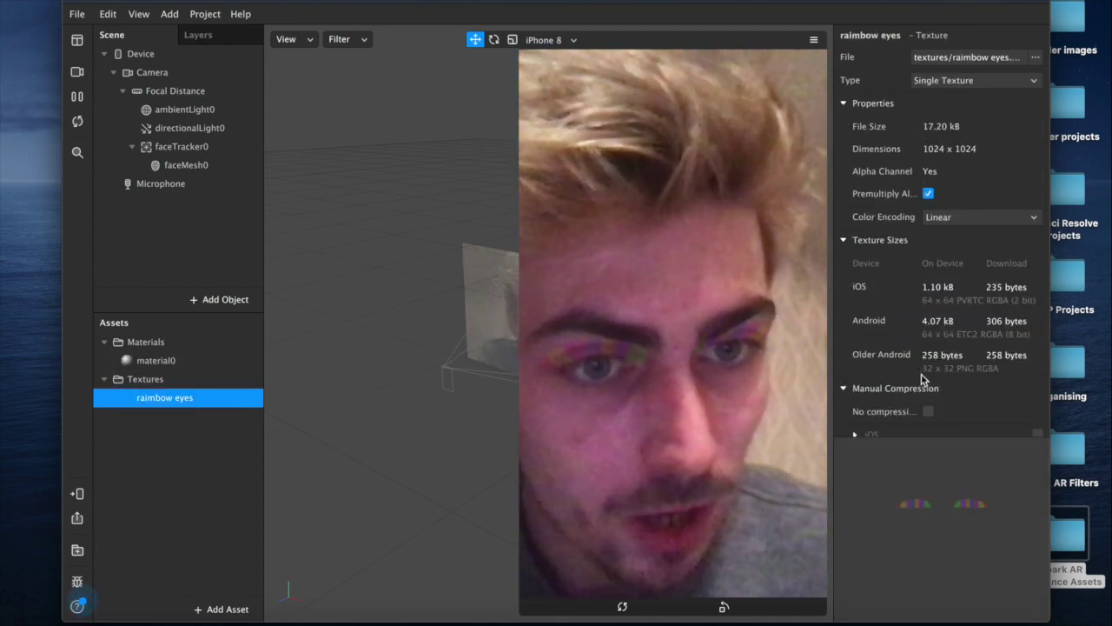
{"action": "left_click", "coordinate": [929, 413]}
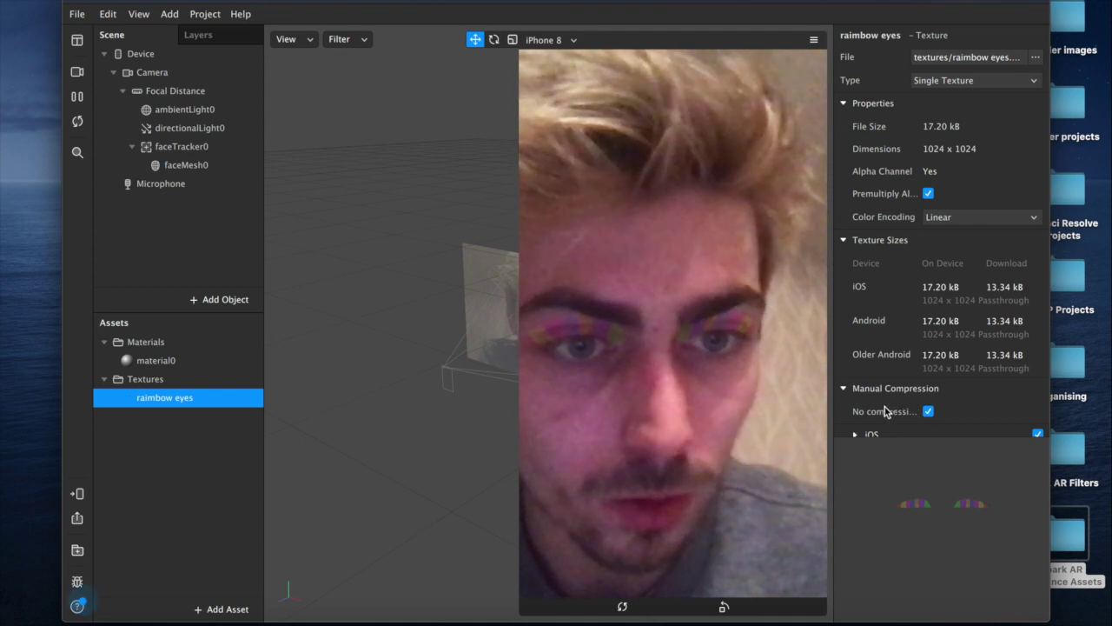
{"action": "scroll", "coordinate": [891, 415], "scroll_direction": "down", "scroll_amount": 1}
{"action": "scroll", "coordinate": [890, 415], "scroll_direction": "down", "scroll_amount": 5}
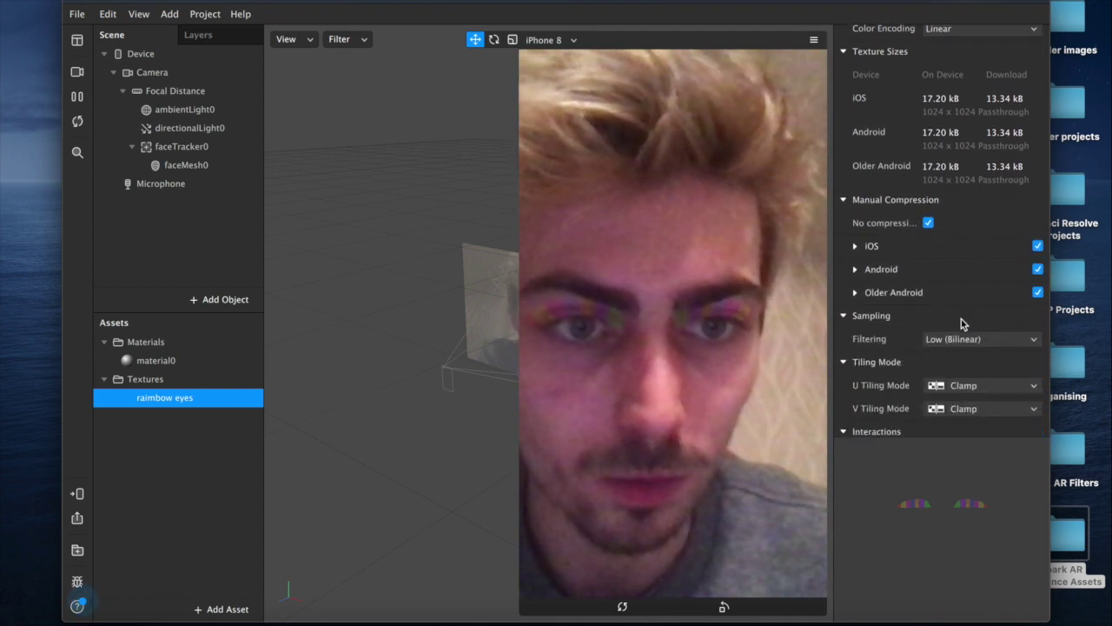
Step: Raise the automatic compression quality in the project properties and apply the change
{"action": "left_click", "coordinate": [207, 15]}
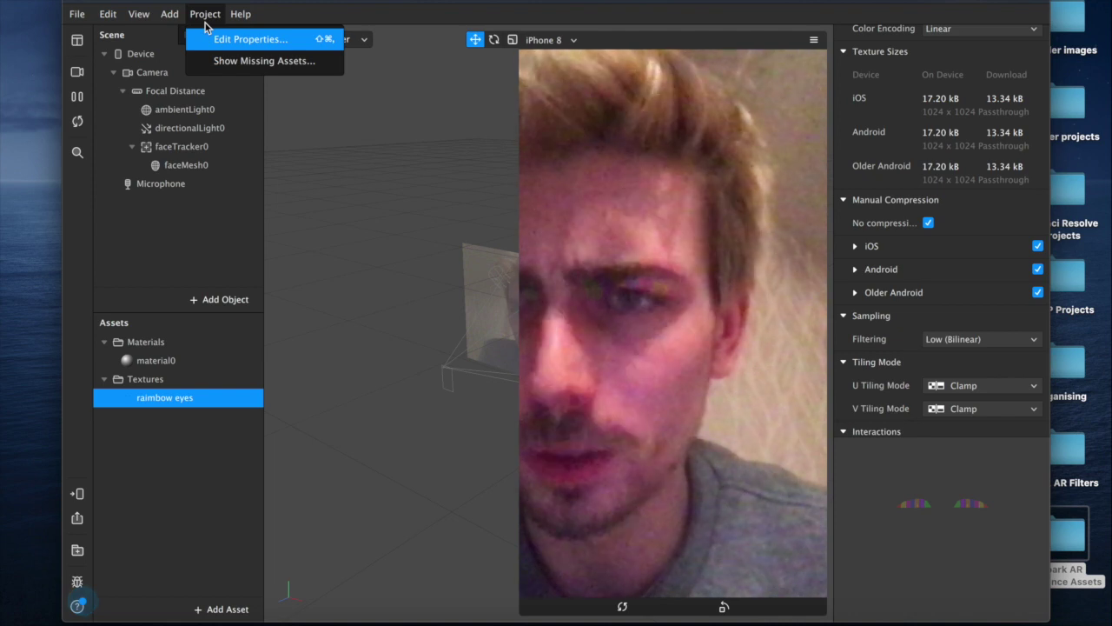
{"action": "left_click", "coordinate": [224, 41]}
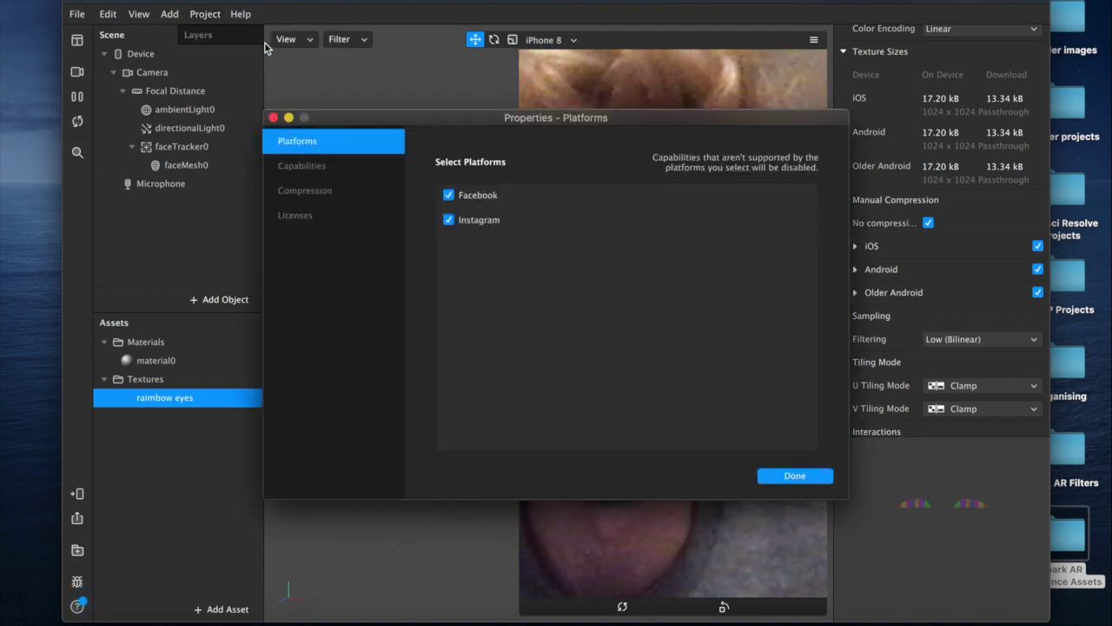
{"action": "left_click", "coordinate": [316, 191]}
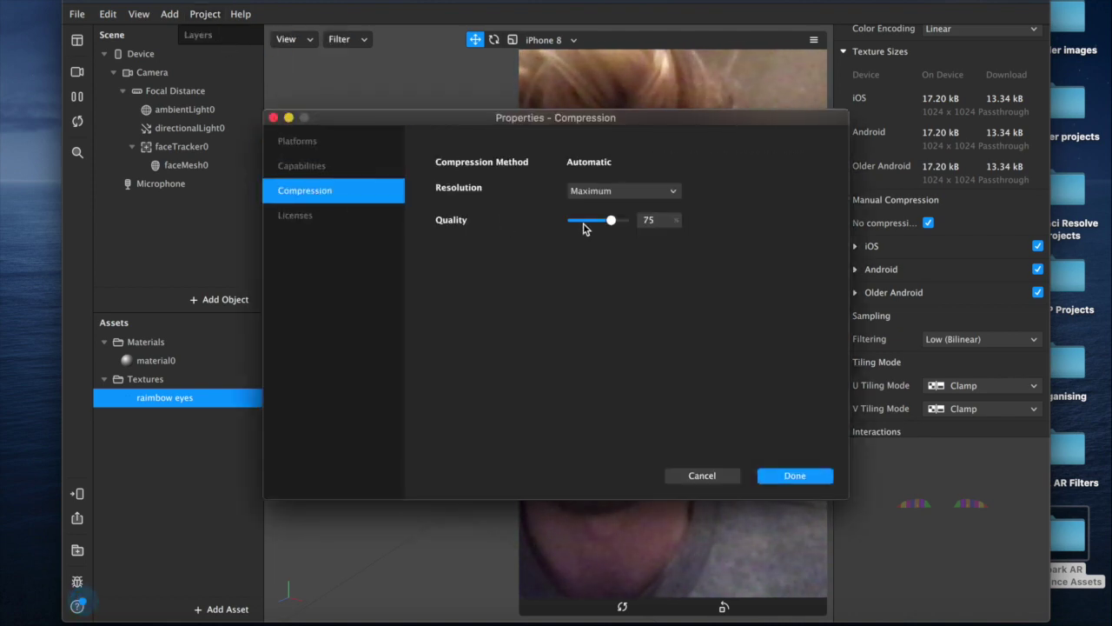
{"action": "left_click_drag", "start_coordinate": [611, 221], "coordinate": [630, 222]}
{"action": "left_click", "coordinate": [795, 477]}
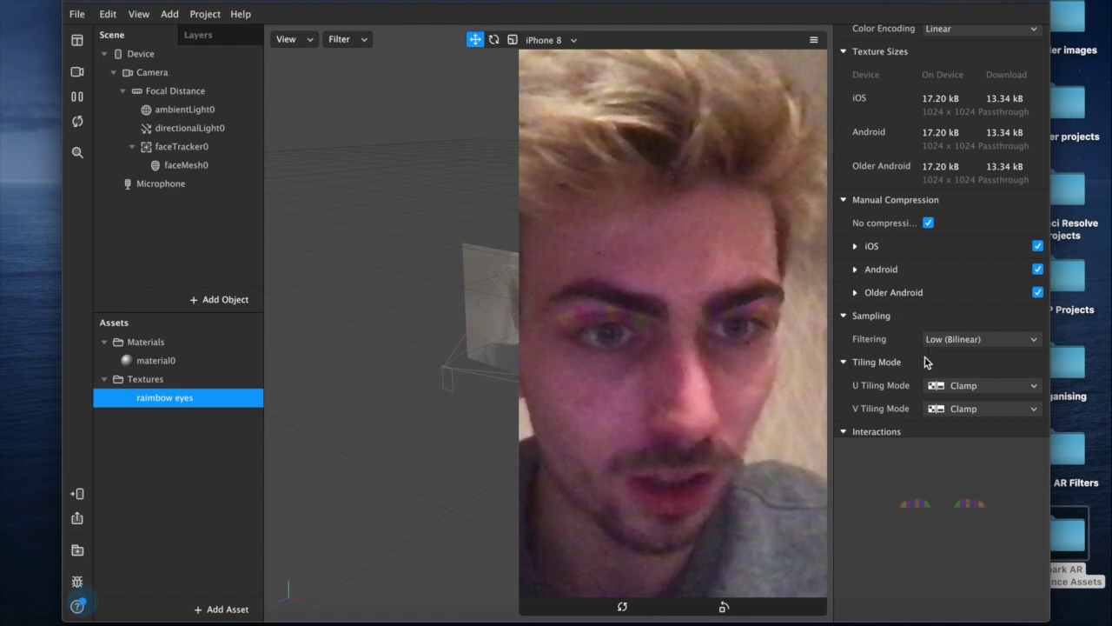
{"action": "scroll", "coordinate": [875, 255], "scroll_direction": "down", "scroll_amount": 2}
{"action": "scroll", "coordinate": [874, 261], "scroll_direction": "up", "scroll_amount": 4}
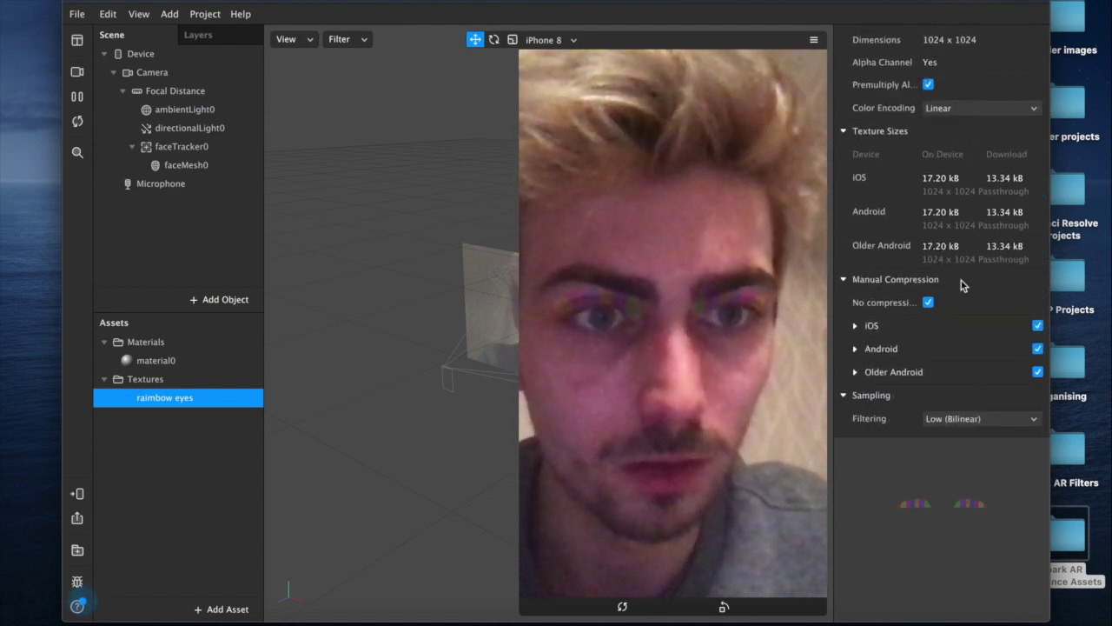